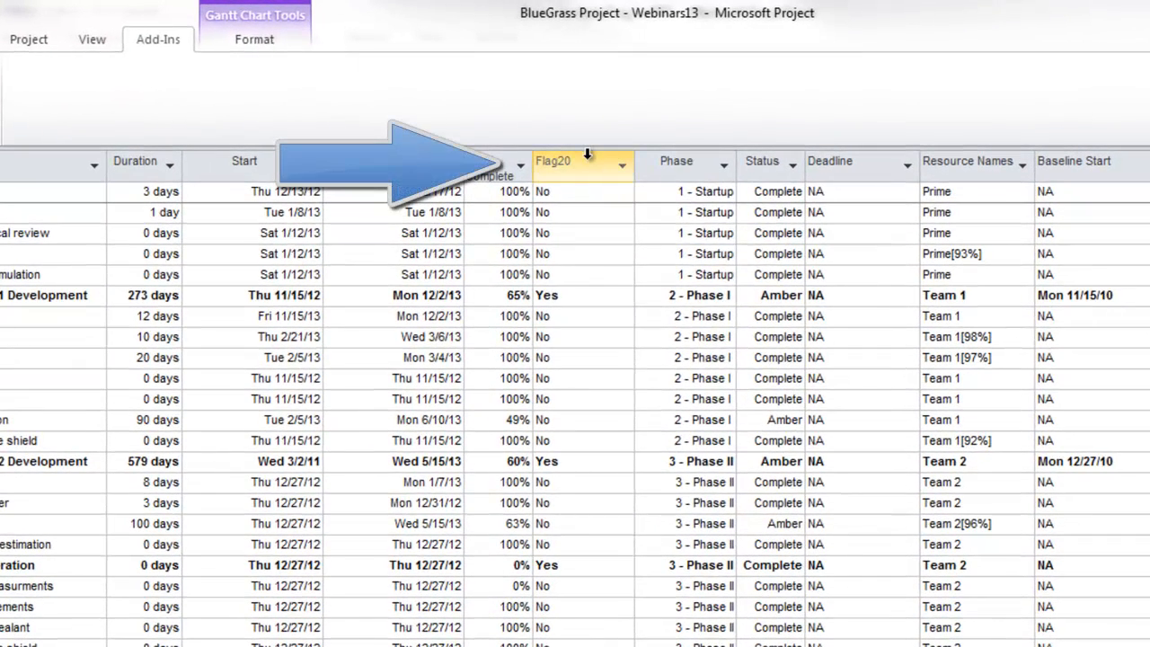
Set Flag20 to Yes for the Engineering Team 1 Development task.
{"action": "left_click", "coordinate": [588, 157]}
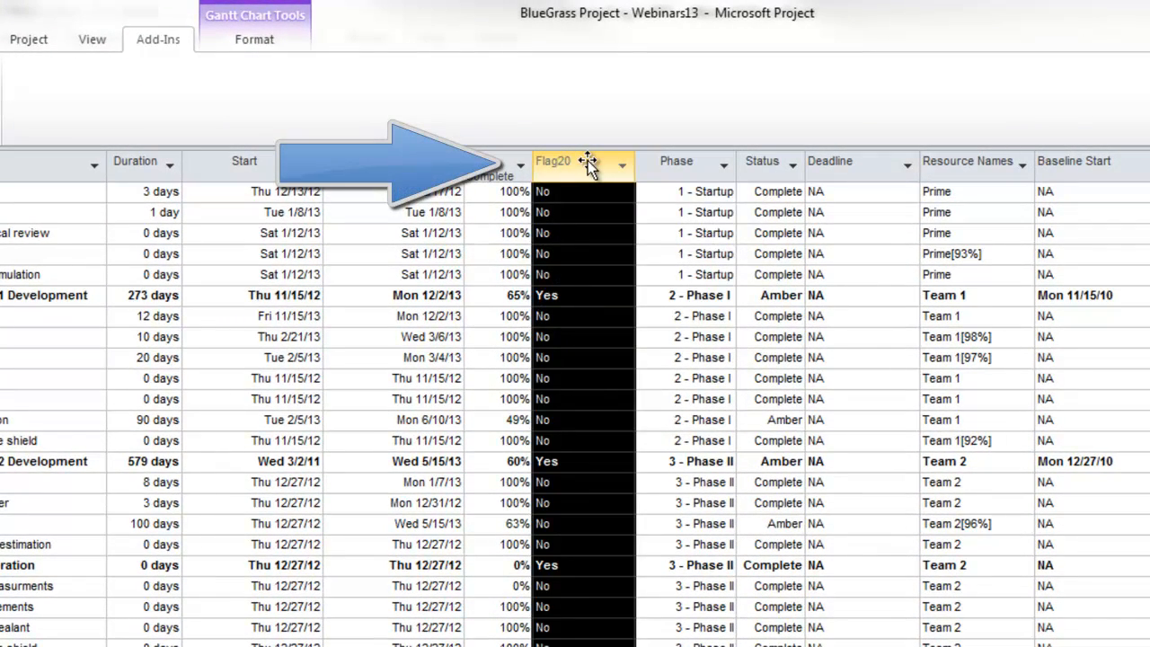
{"action": "left_click", "coordinate": [595, 297]}
{"action": "left_click", "coordinate": [627, 296]}
{"action": "left_click", "coordinate": [618, 317]}
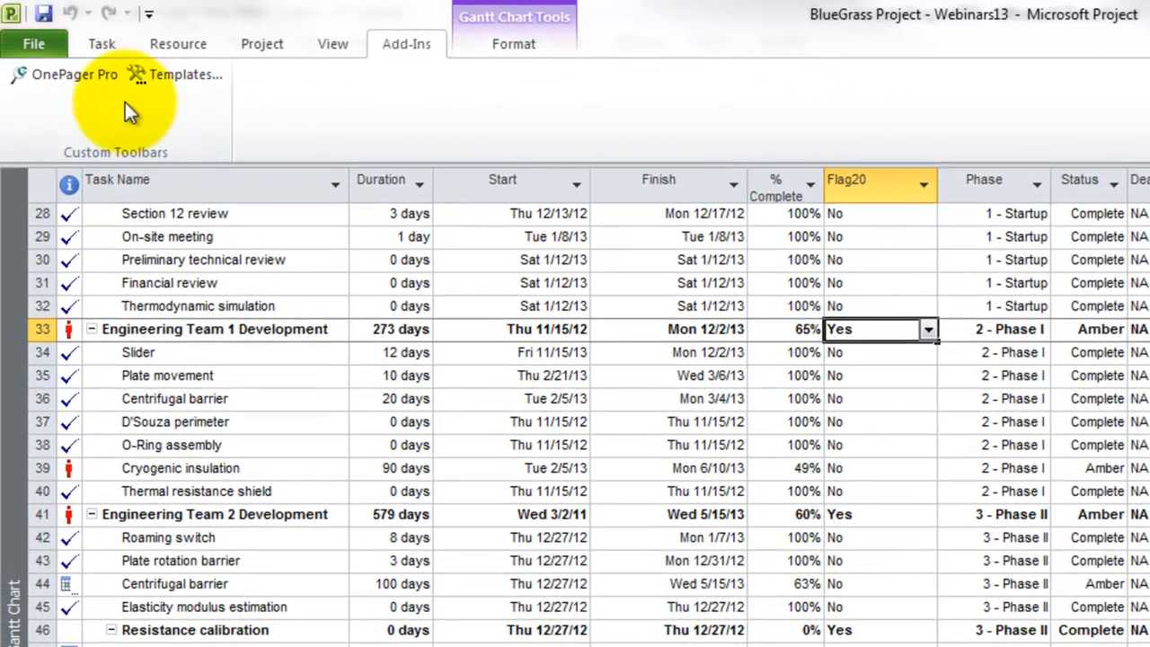
Create a OnePager Pro view named 'OnePager Pro Demonstration' from Flag20-selected tasks.
{"action": "left_click", "coordinate": [65, 73]}
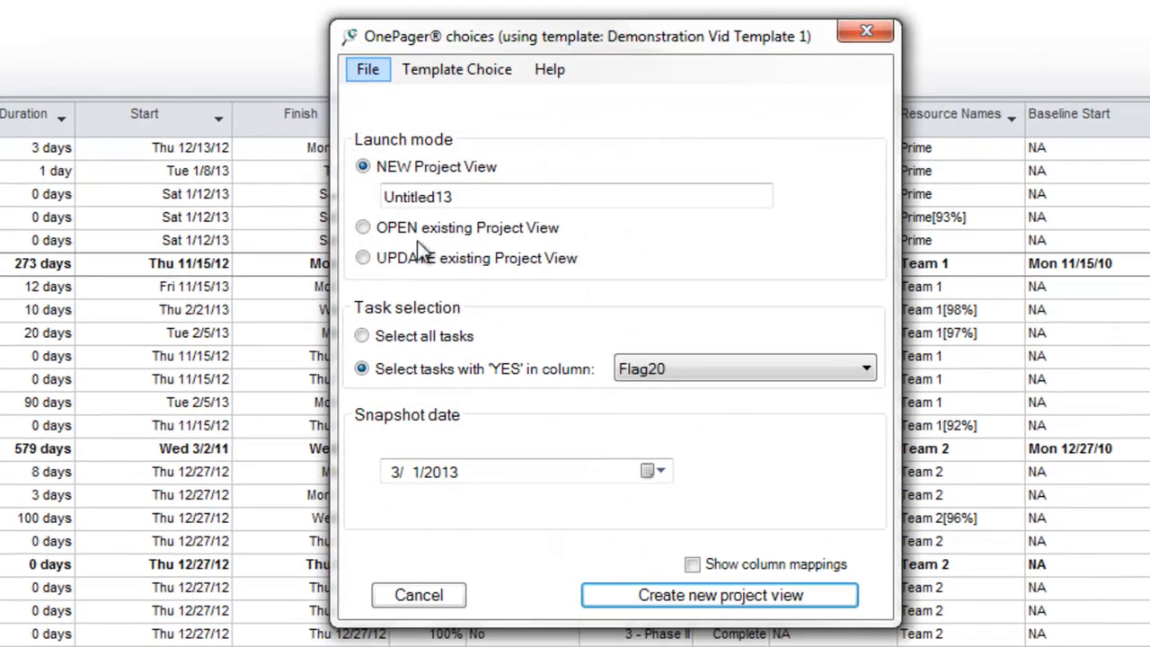
{"action": "double_click", "coordinate": [471, 199]}
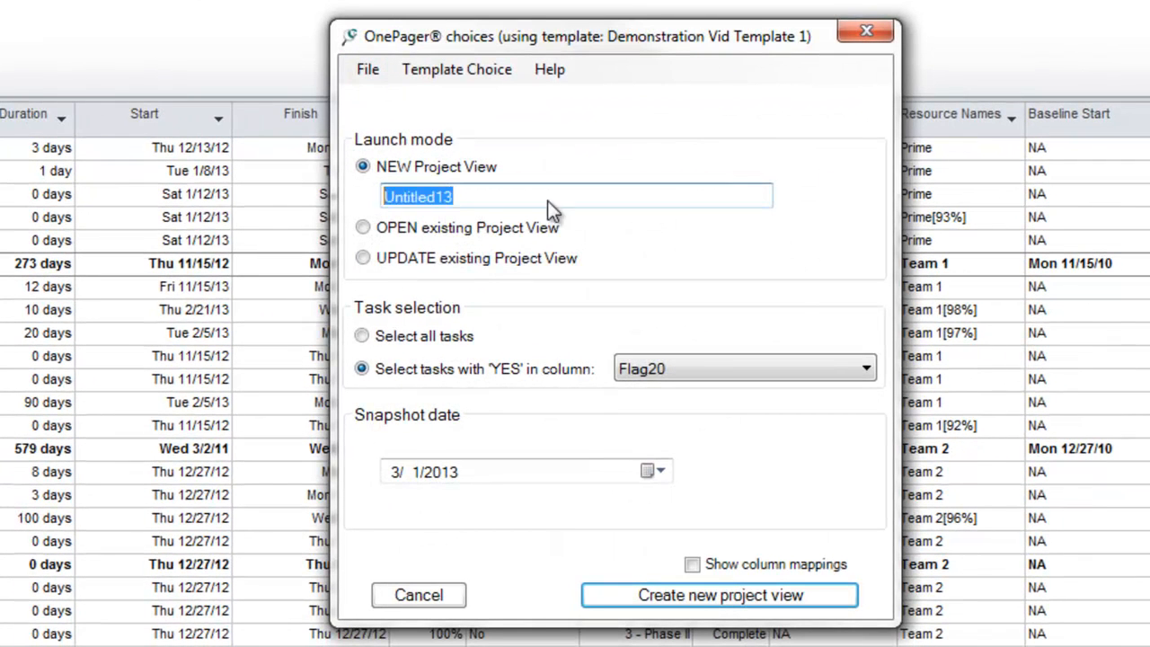
{"action": "type", "text": "OnePager"}
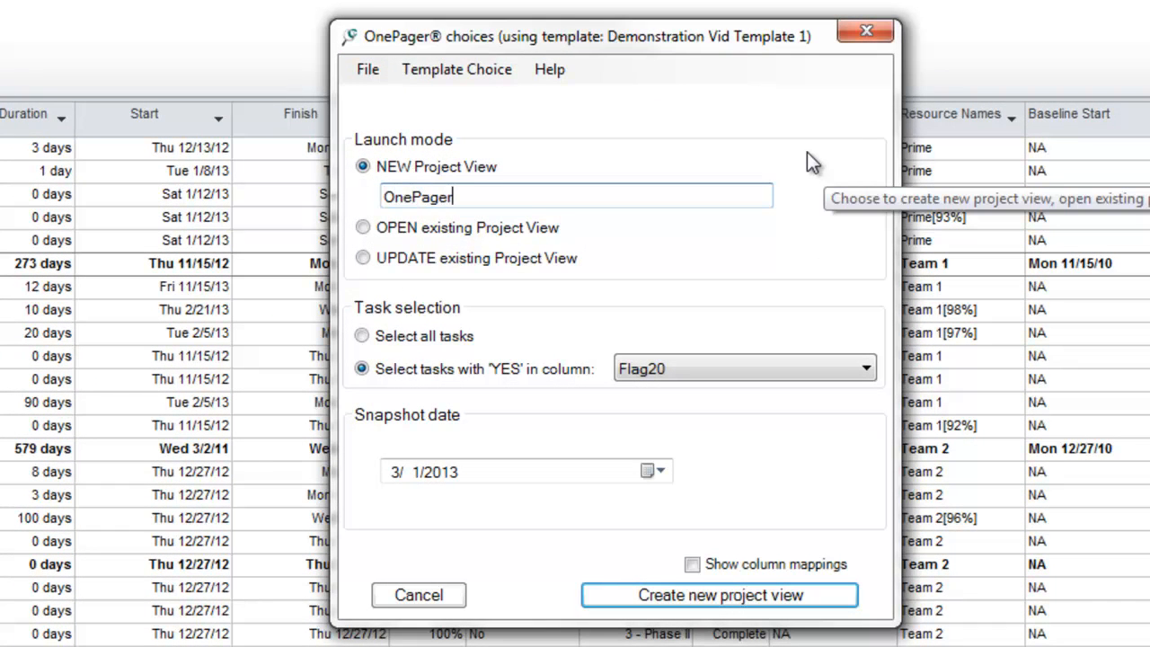
{"action": "type", "text": " Pro Demonstration"}
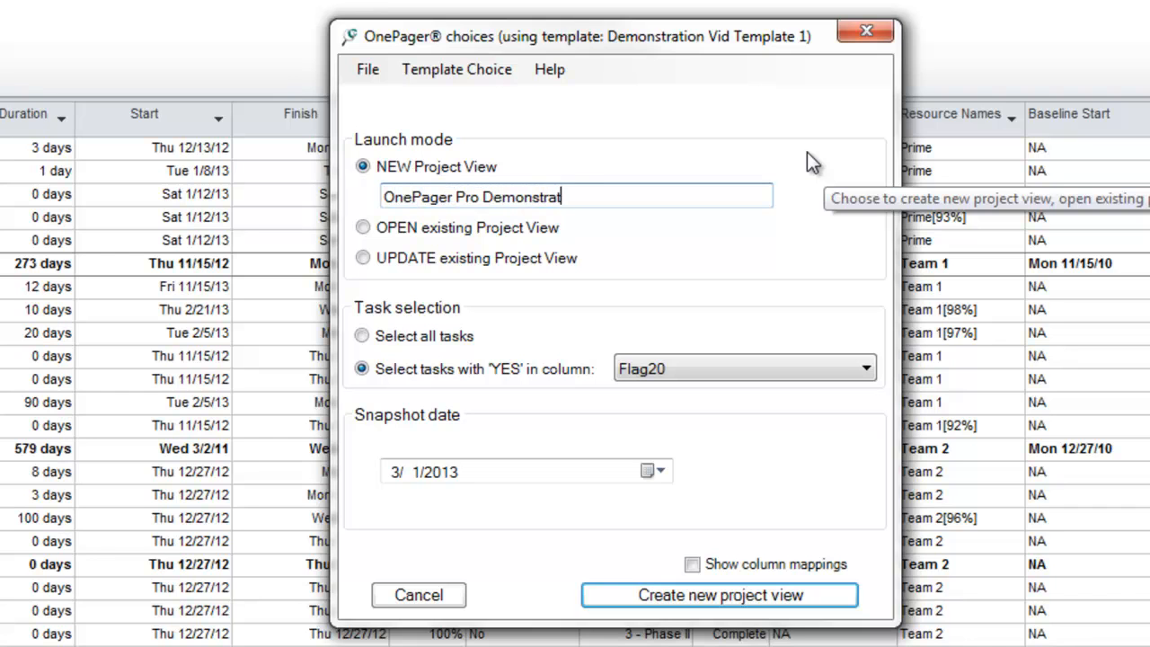
{"action": "left_click", "coordinate": [868, 368]}
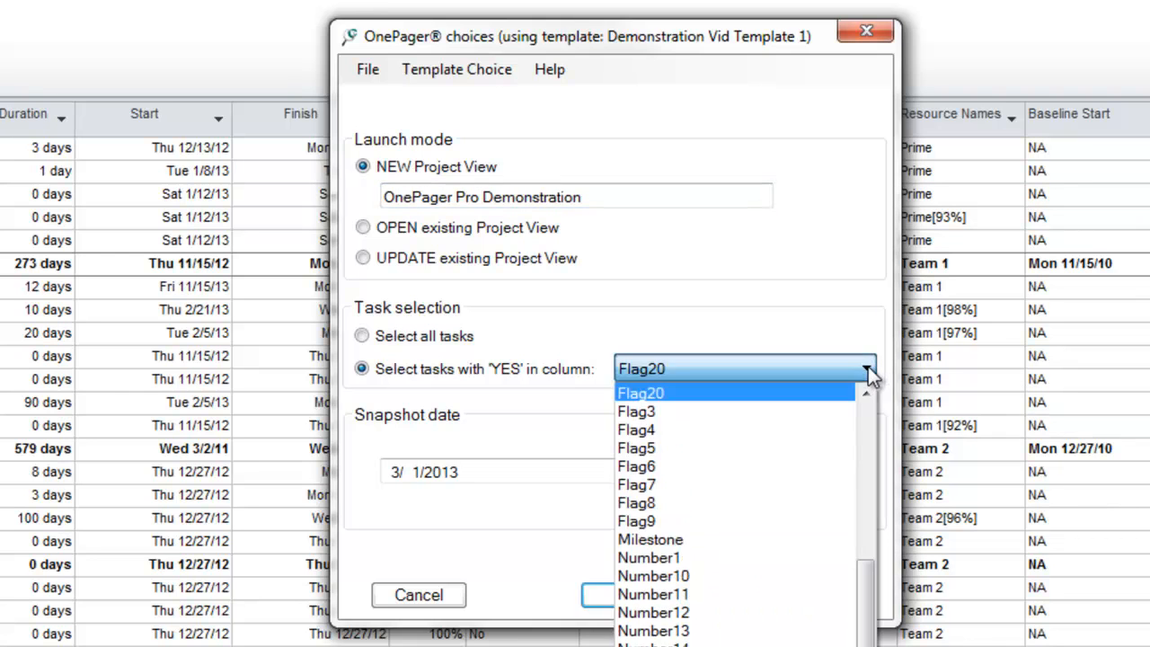
{"action": "left_click_drag", "start_coordinate": [867, 579], "coordinate": [902, 331]}
{"action": "left_click", "coordinate": [871, 286]}
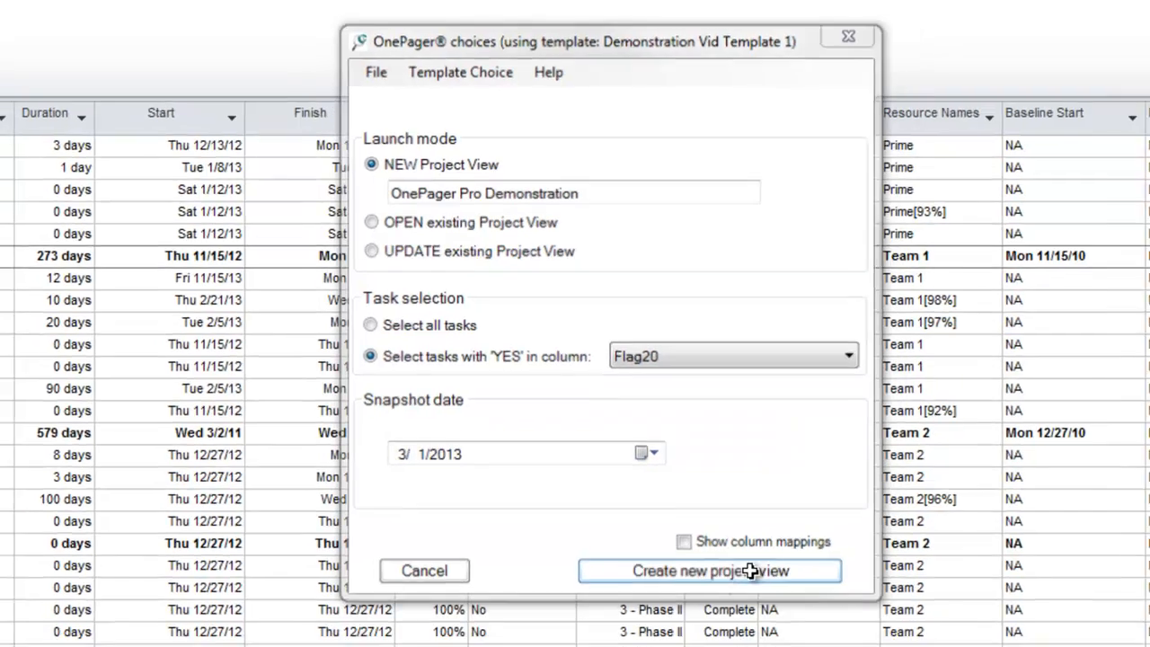
{"action": "left_click", "coordinate": [719, 595]}
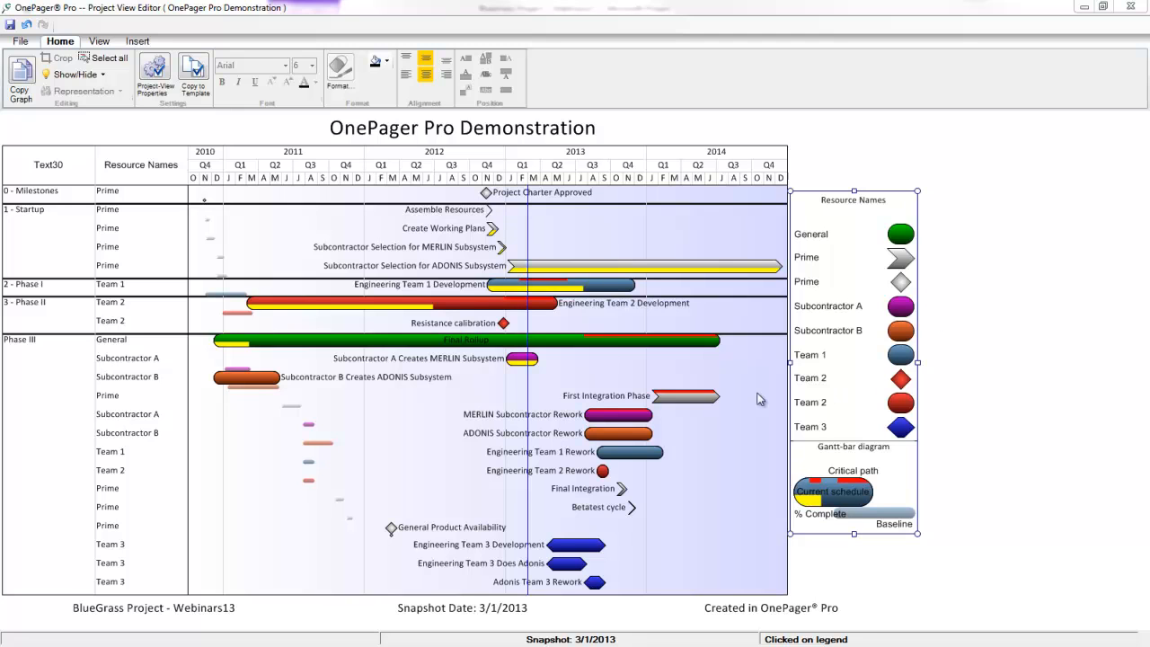
Drag the First Integration Phase bar, then deselect it, leaving it in its Prime row.
{"action": "left_click", "coordinate": [689, 383]}
{"action": "left_click_drag", "start_coordinate": [689, 384], "coordinate": [661, 390]}
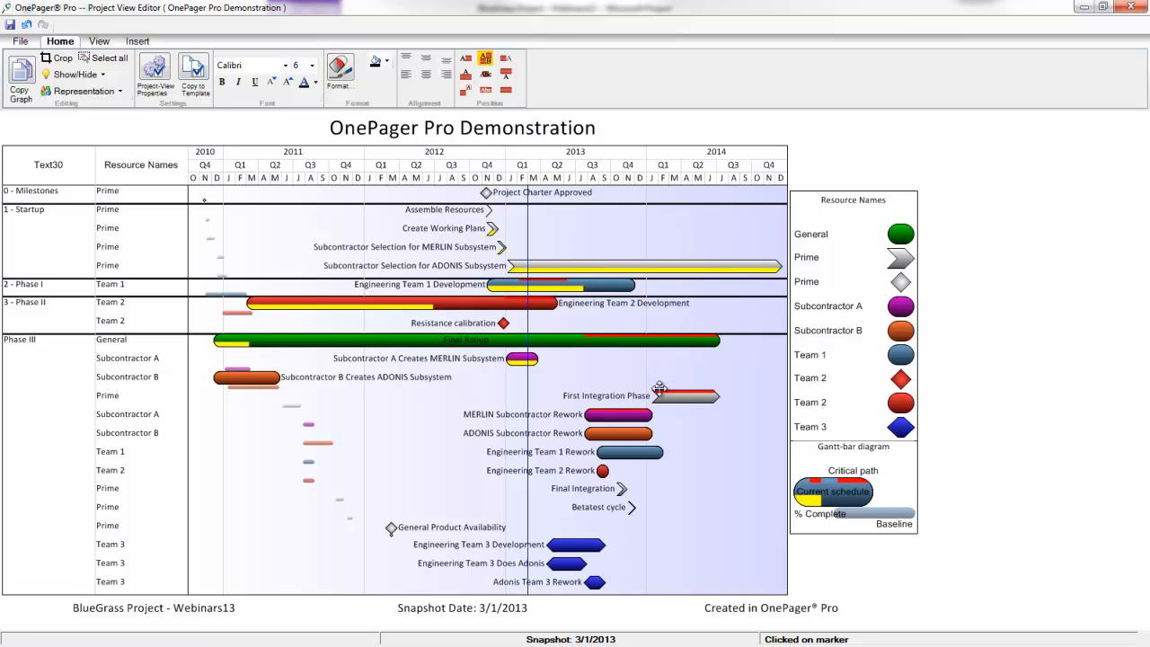
{"action": "left_click", "coordinate": [737, 433]}
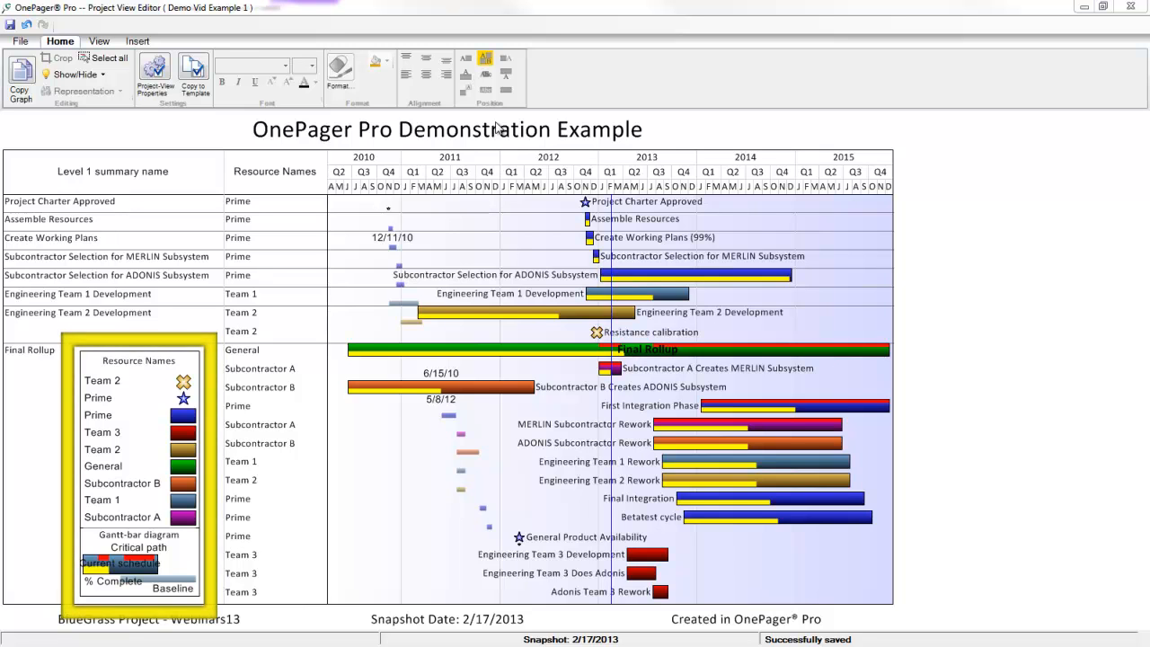
Try moving and resizing the Resource Names legend, returning it narrower to the lower left.
{"action": "left_click", "coordinate": [115, 364]}
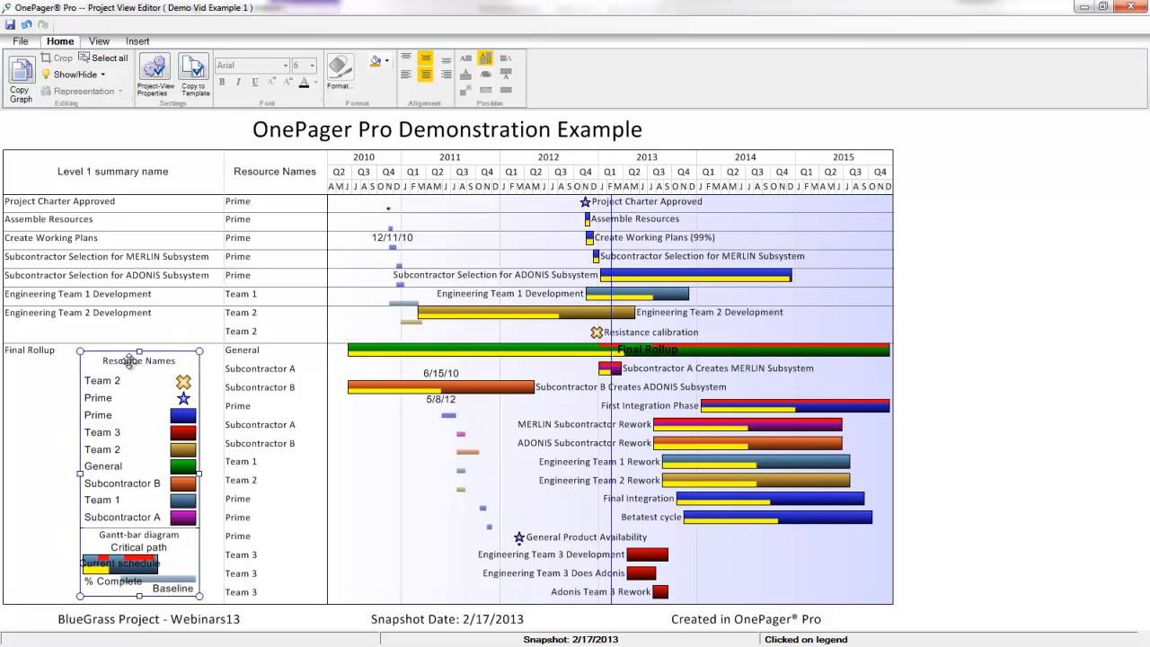
{"action": "left_click_drag", "start_coordinate": [130, 362], "coordinate": [393, 268]}
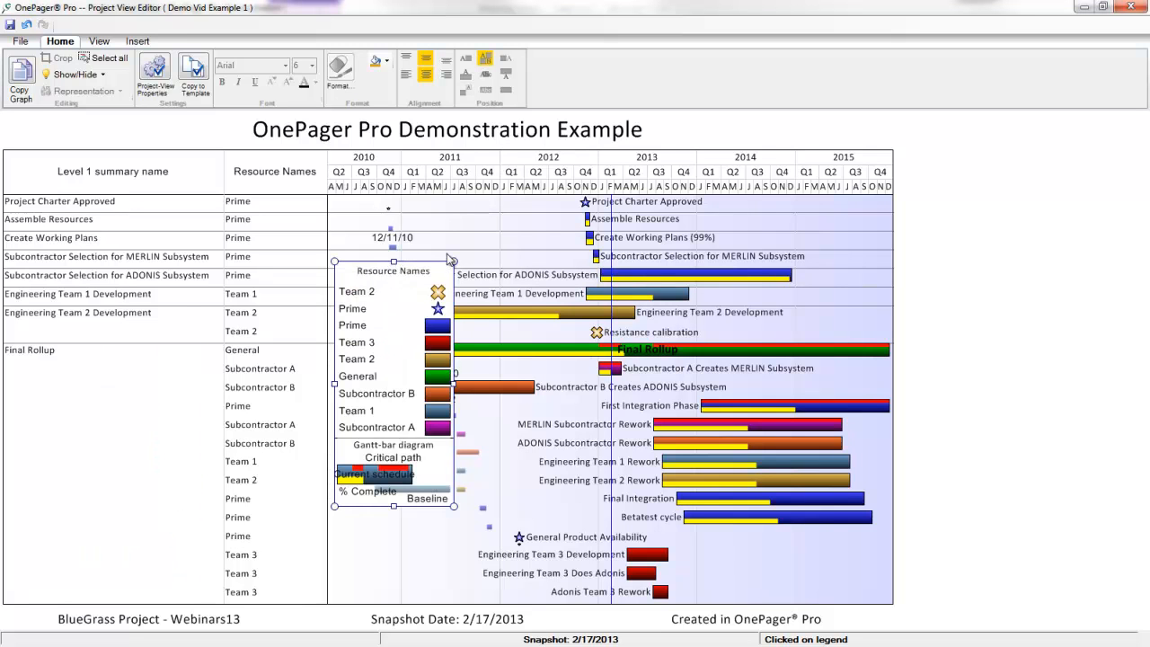
{"action": "left_click_drag", "start_coordinate": [455, 261], "coordinate": [513, 260]}
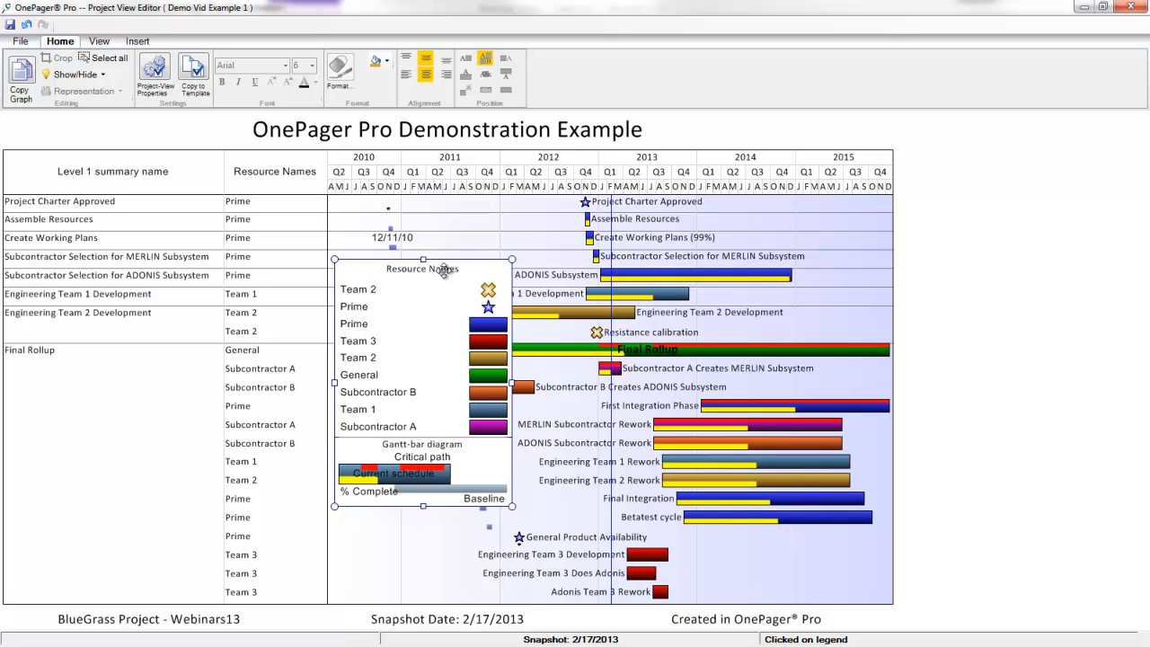
{"action": "left_click_drag", "start_coordinate": [176, 356], "coordinate": [167, 359]}
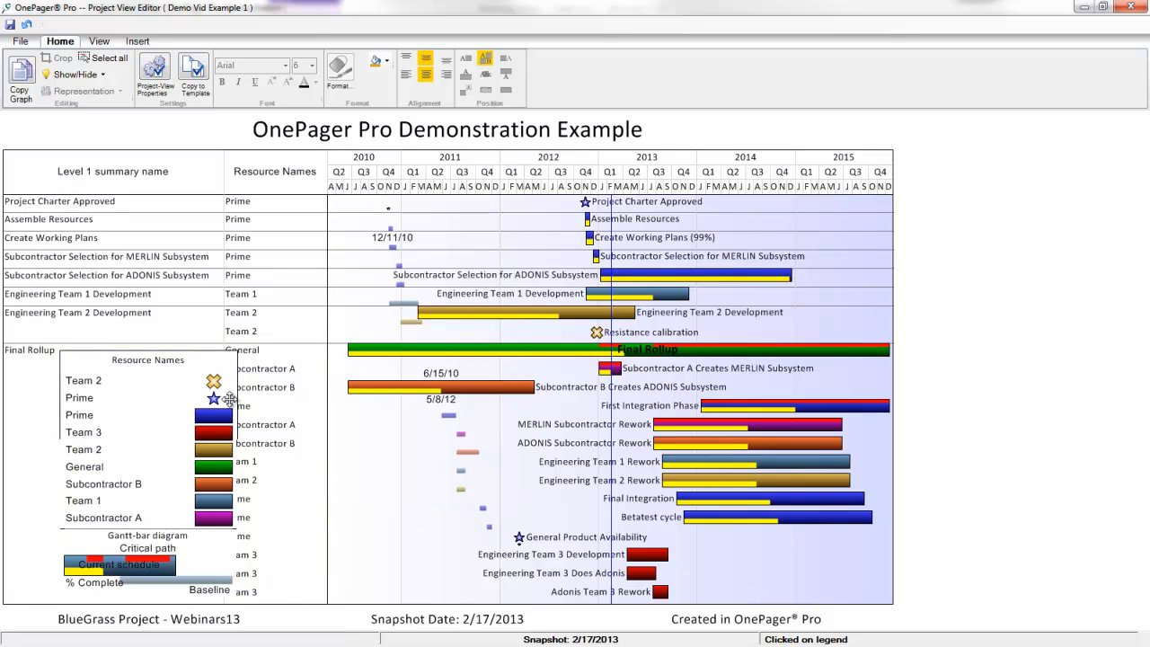
{"action": "left_click_drag", "start_coordinate": [239, 474], "coordinate": [203, 474]}
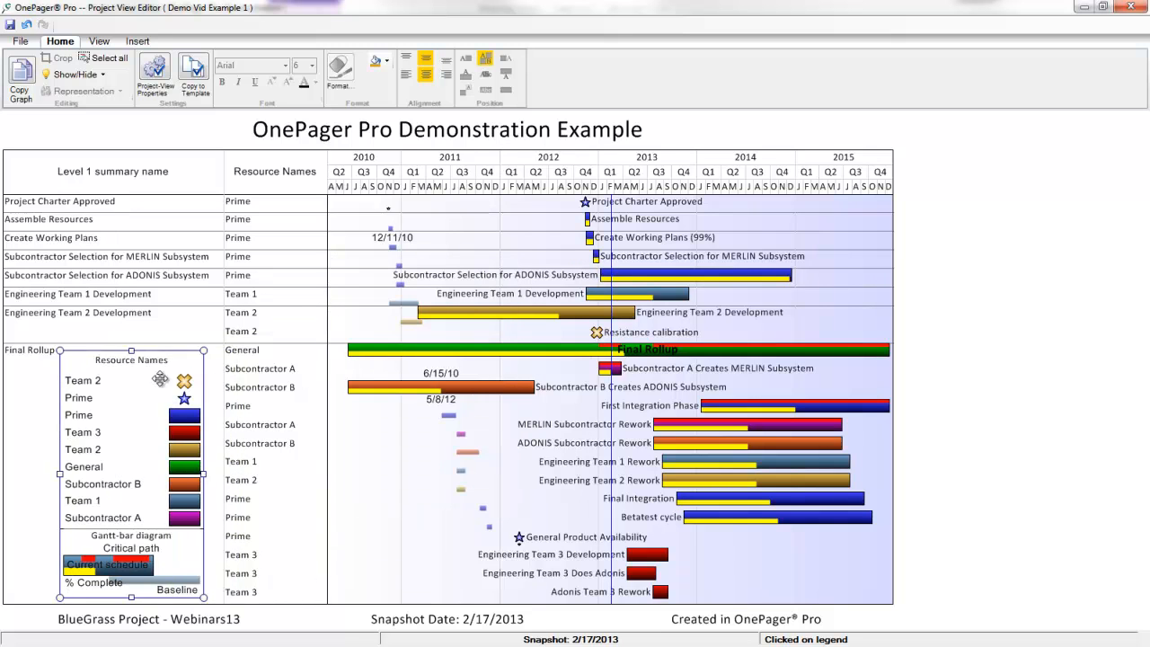
Move the Resource Names legend to the middle of the chart and select the Level 1 header.
{"action": "right_click", "coordinate": [147, 366]}
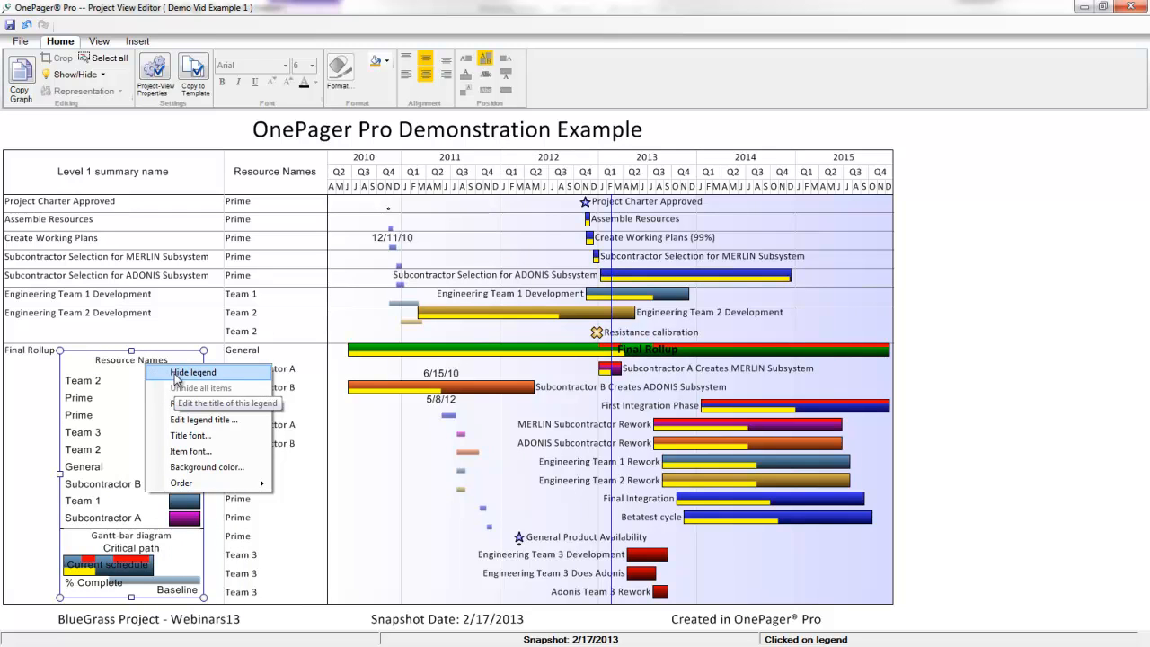
{"action": "left_click", "coordinate": [348, 494]}
{"action": "left_click_drag", "start_coordinate": [133, 362], "coordinate": [543, 362]}
{"action": "left_click", "coordinate": [147, 184]}
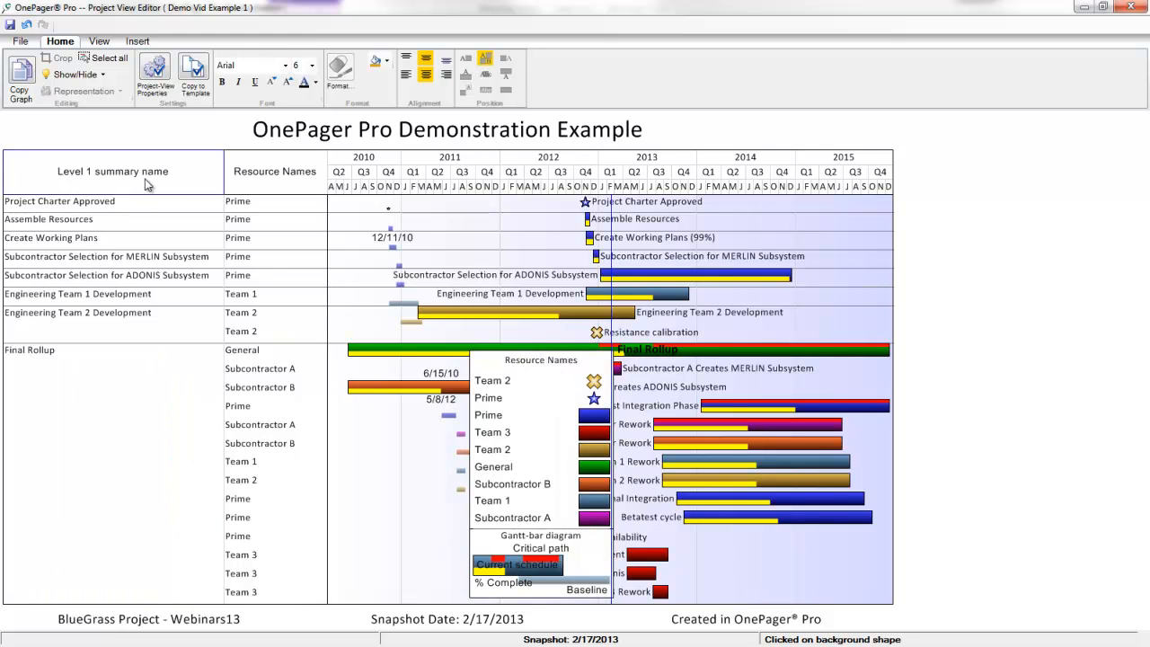
Fill the Level 1 summary name and Resource Names headers yellow.
{"action": "left_click", "coordinate": [387, 61]}
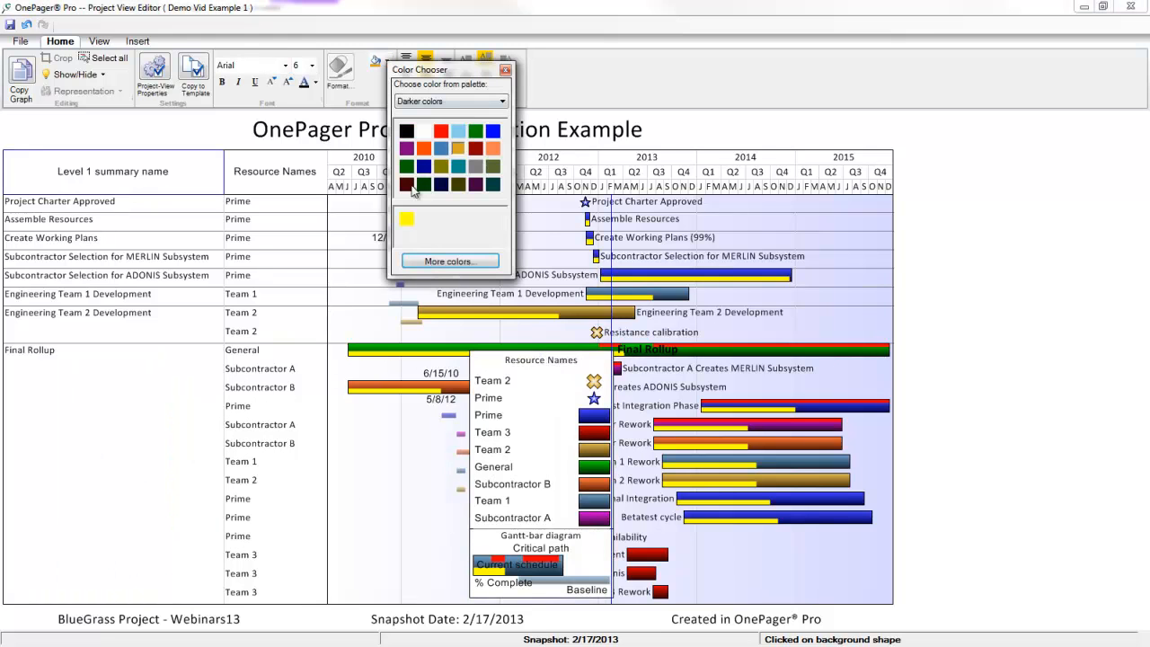
{"action": "left_click", "coordinate": [405, 219]}
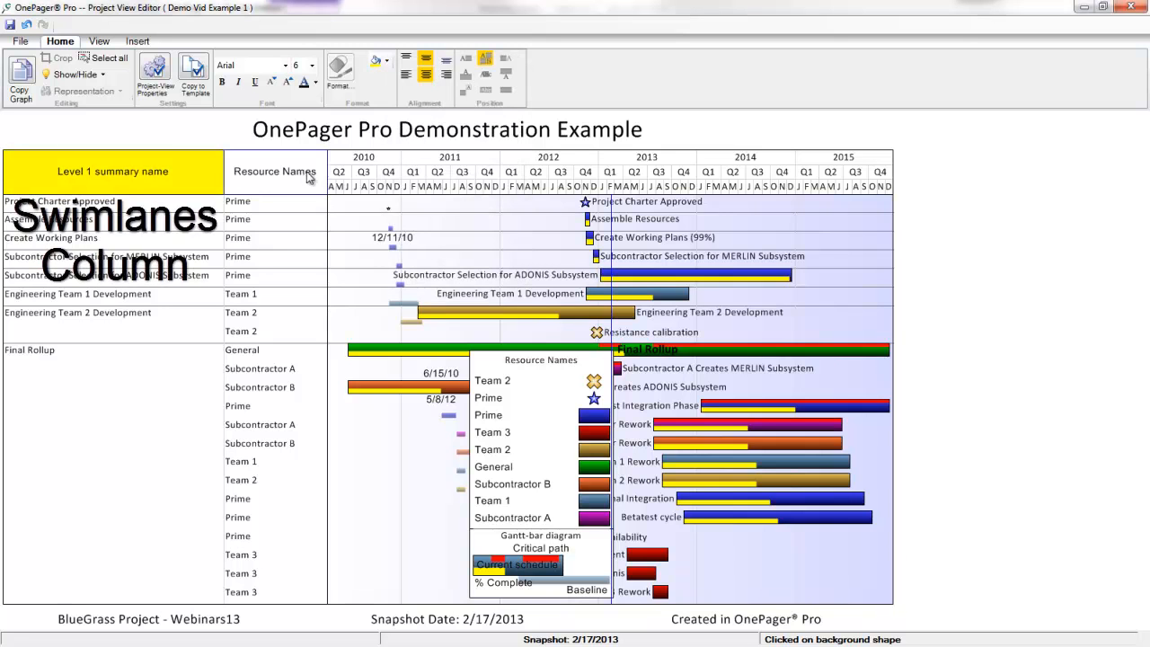
{"action": "left_click", "coordinate": [377, 63]}
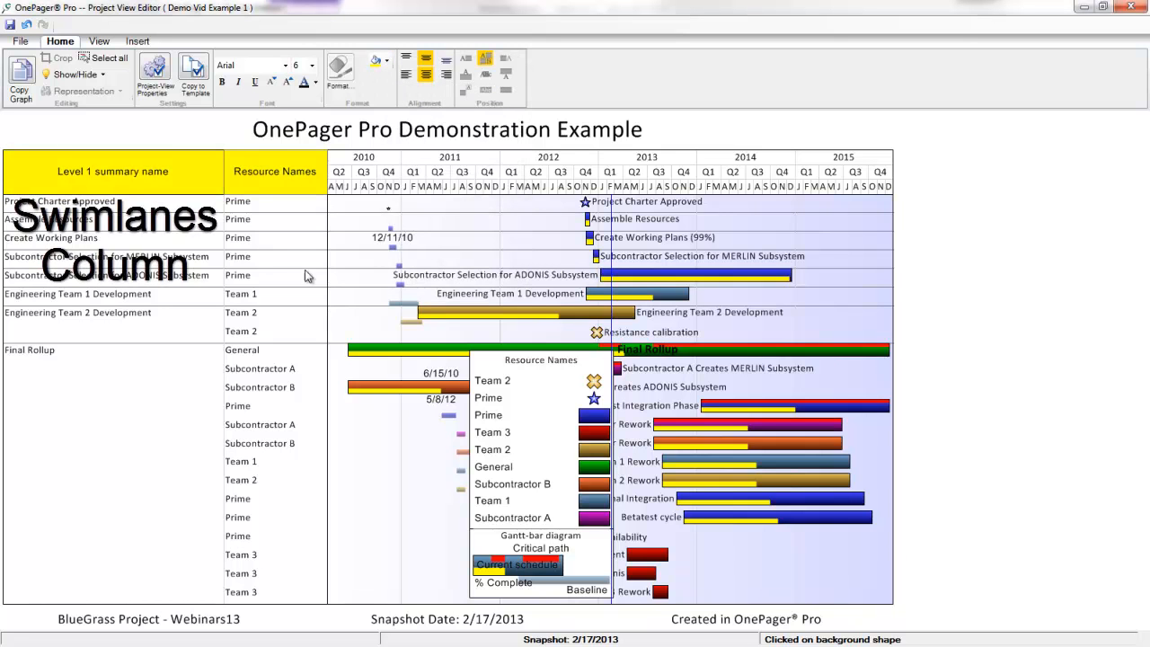
{"action": "left_click", "coordinate": [356, 298]}
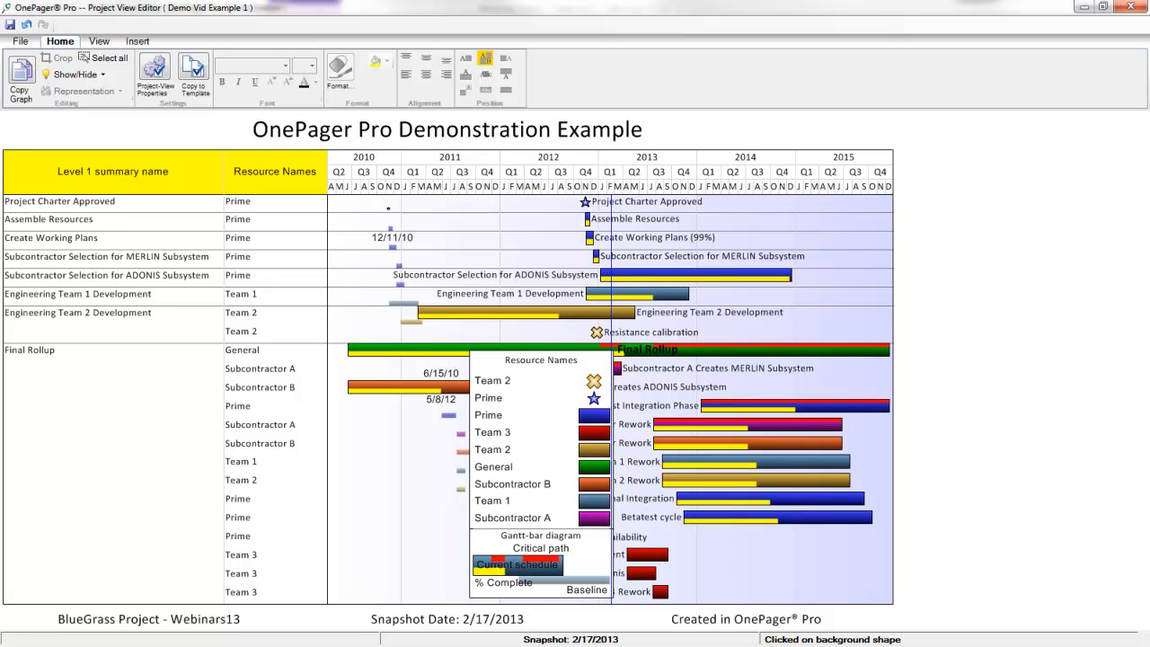
{"action": "left_click", "coordinate": [63, 328]}
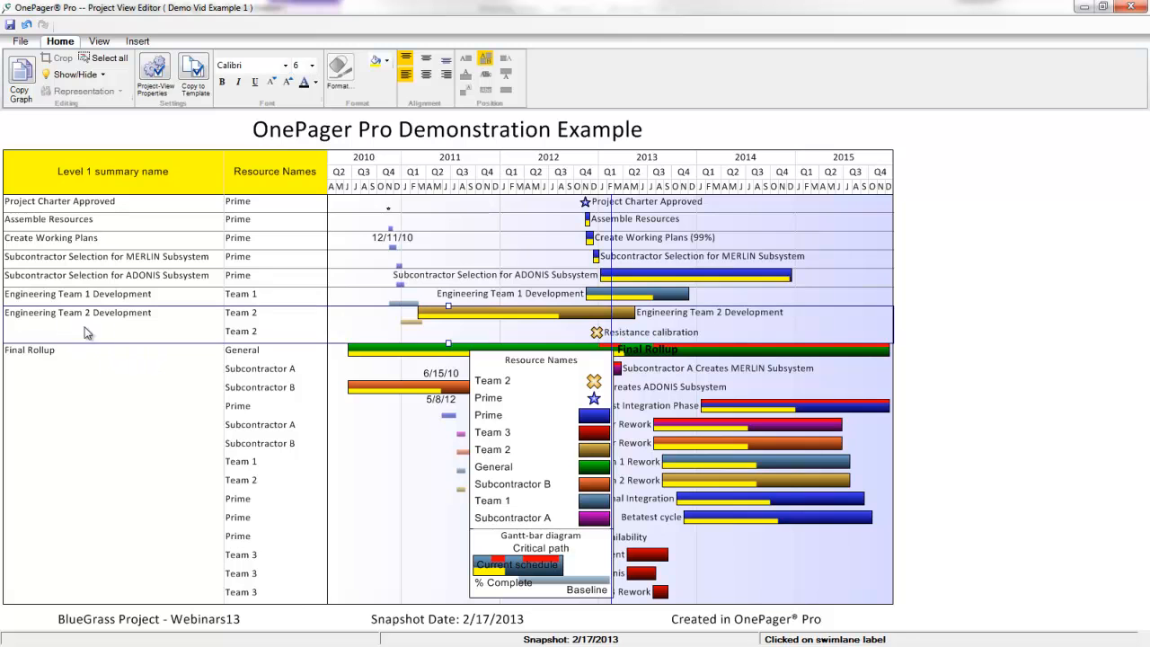
{"action": "left_click_drag", "start_coordinate": [88, 321], "coordinate": [68, 566]}
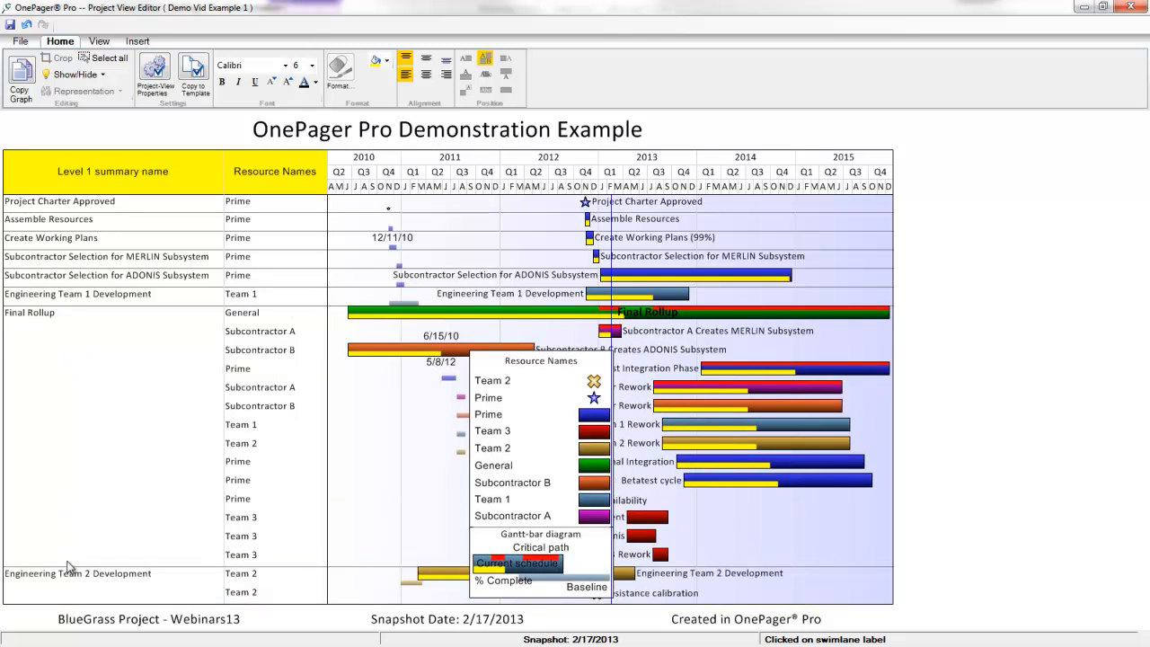
{"action": "left_click_drag", "start_coordinate": [543, 358], "coordinate": [777, 242]}
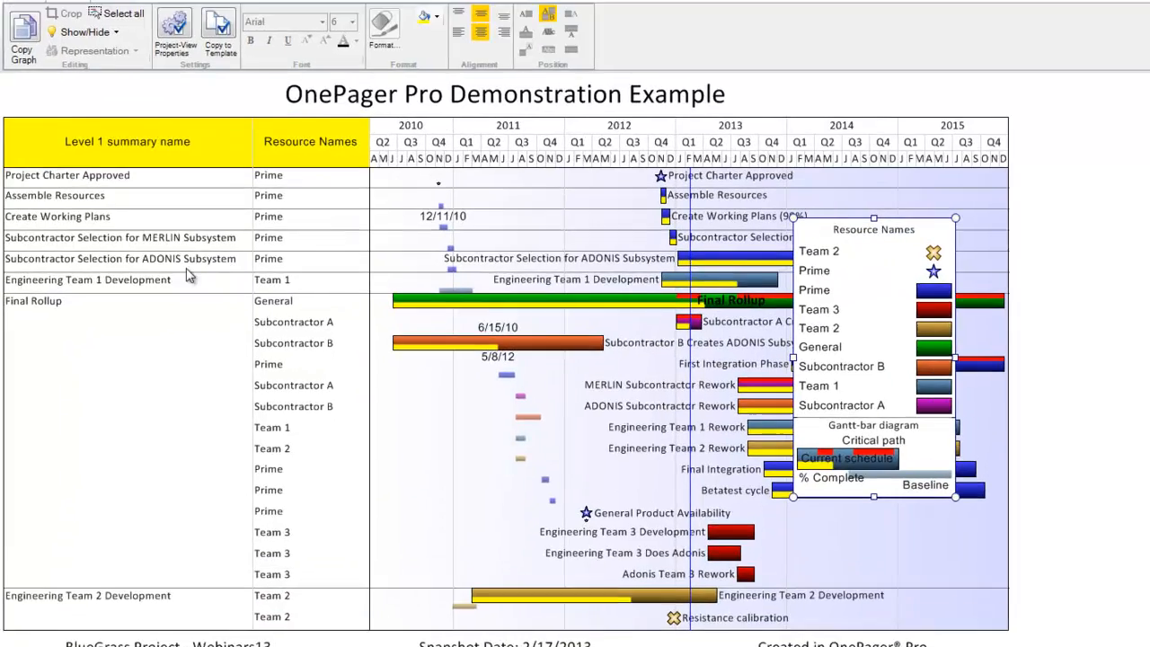
{"action": "right_click", "coordinate": [151, 266]}
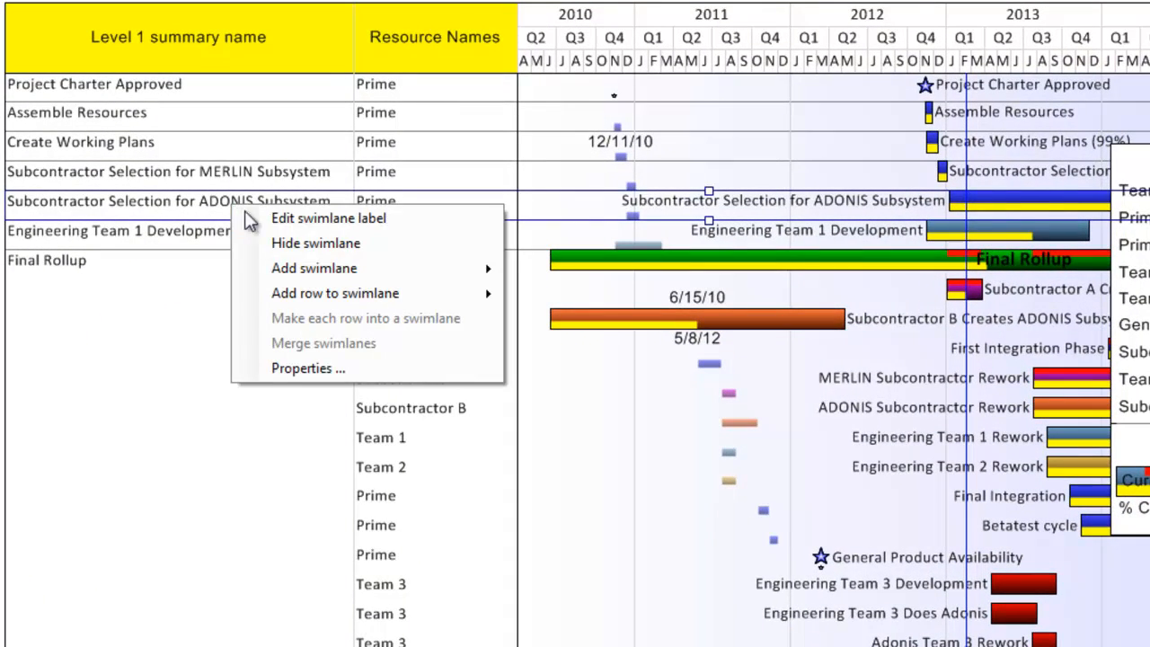
{"action": "mouse_move", "coordinate": [260, 294]}
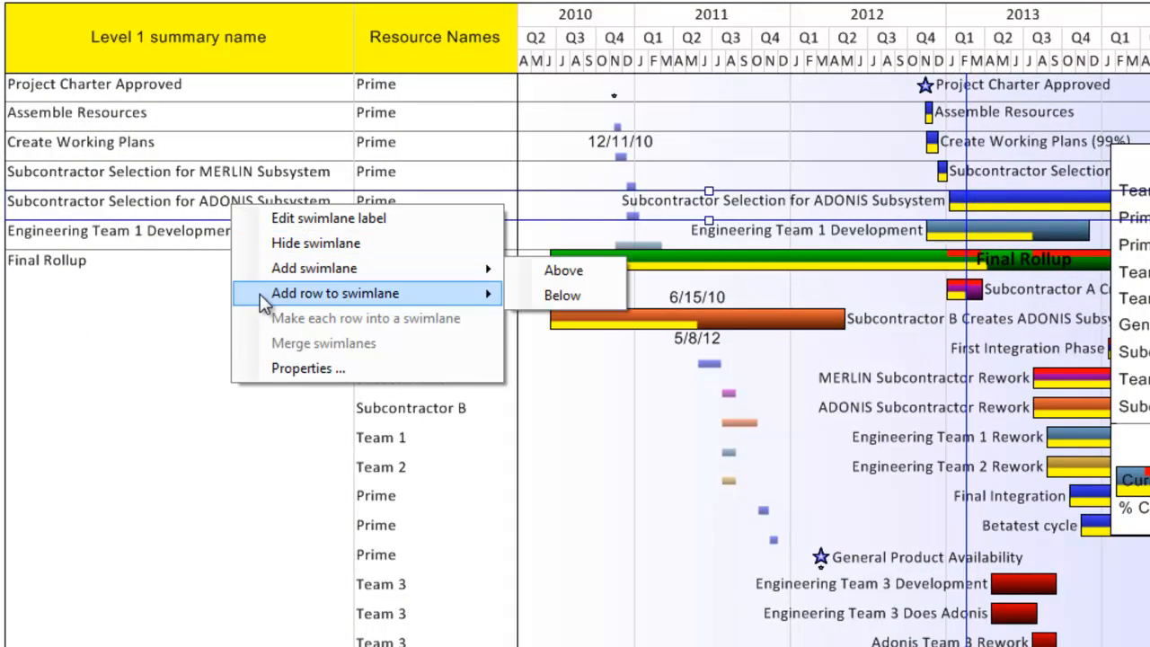
{"action": "left_click", "coordinate": [282, 367]}
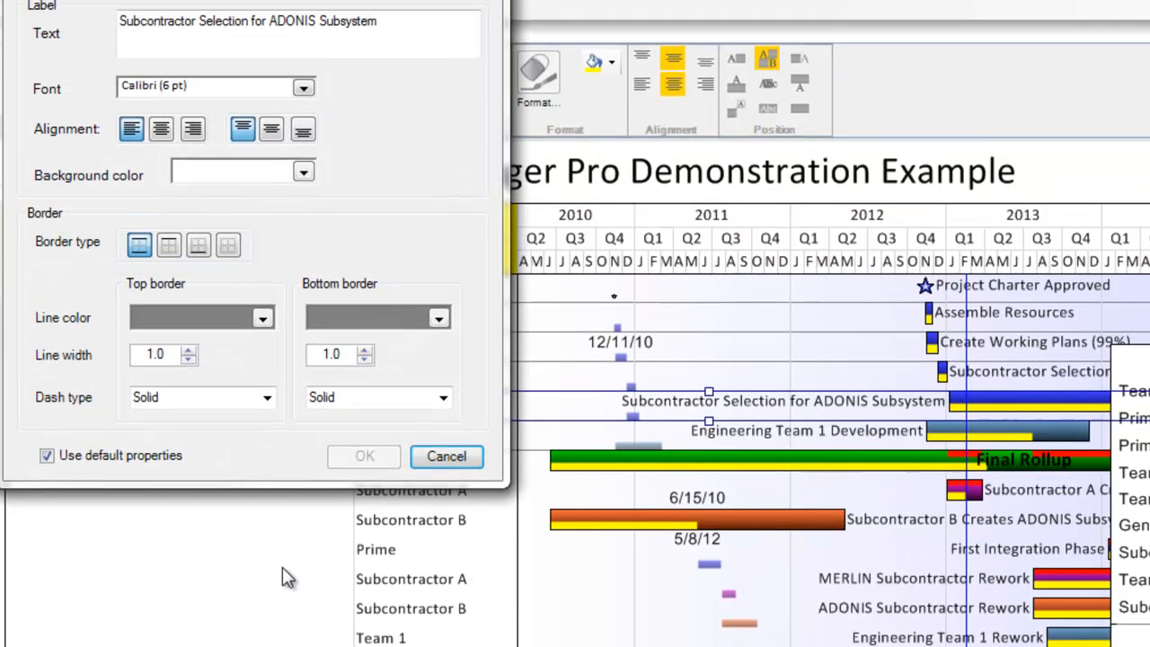
{"action": "left_click_drag", "start_coordinate": [252, 18], "coordinate": [286, 111]}
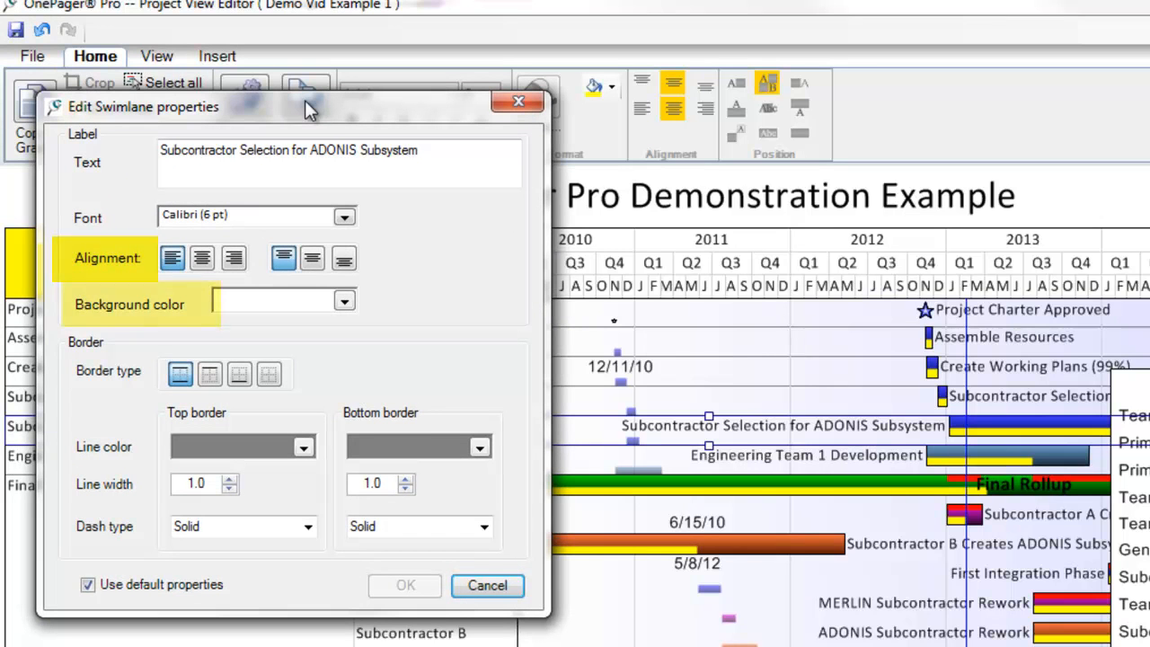
{"action": "left_click", "coordinate": [503, 585]}
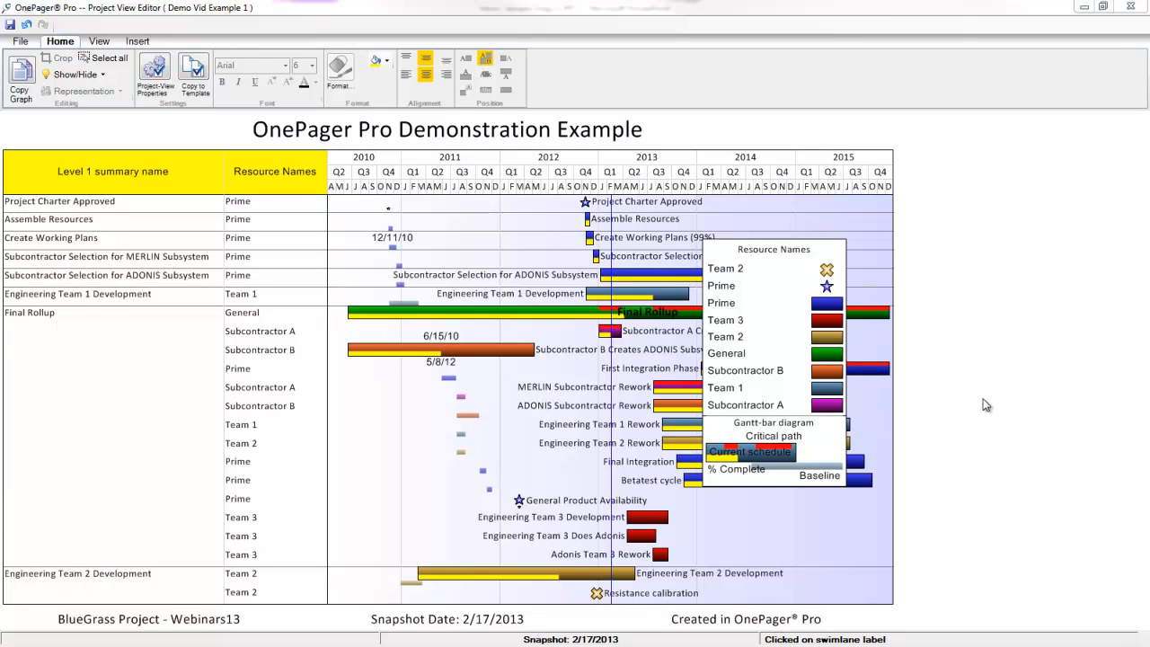
Drag the Resource Names legend over to the chart's left side.
{"action": "left_click_drag", "start_coordinate": [774, 259], "coordinate": [95, 346]}
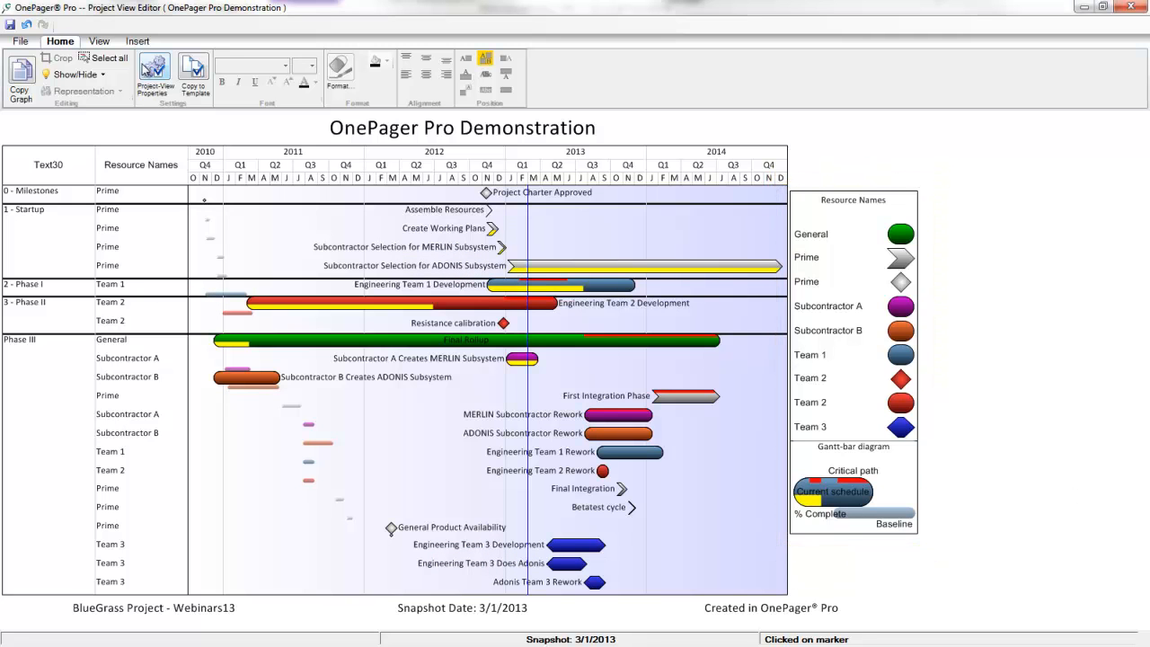
Open the project view's Task Bars properties and review bar Shape and Fill options unchanged.
{"action": "left_click", "coordinate": [155, 78]}
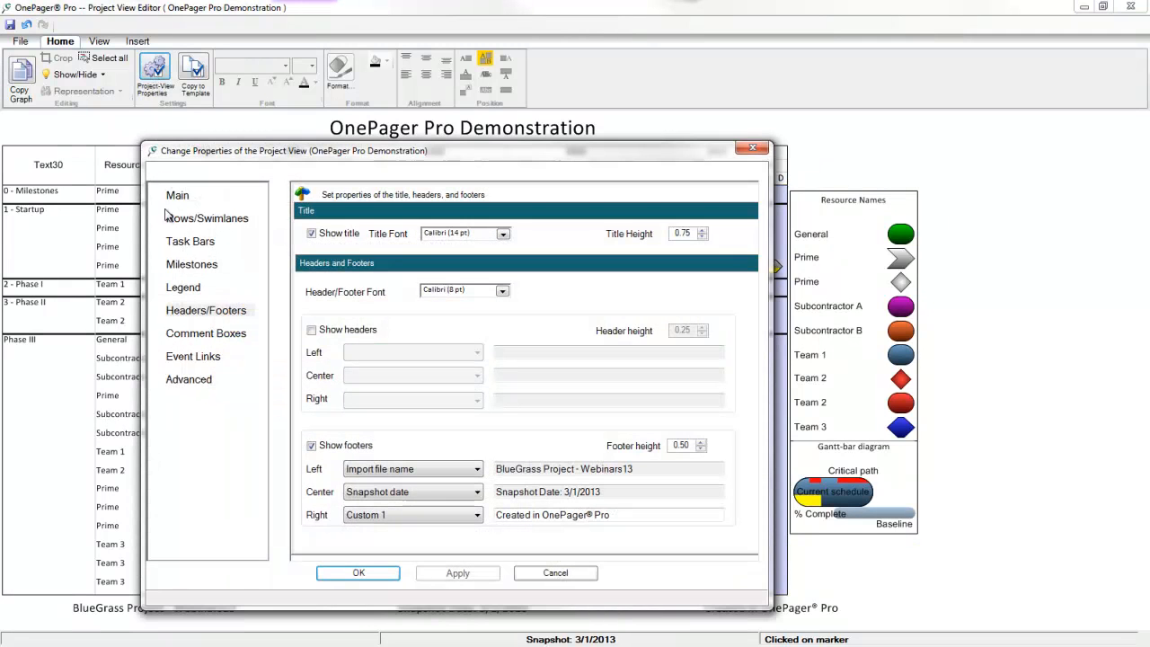
{"action": "left_click", "coordinate": [182, 247]}
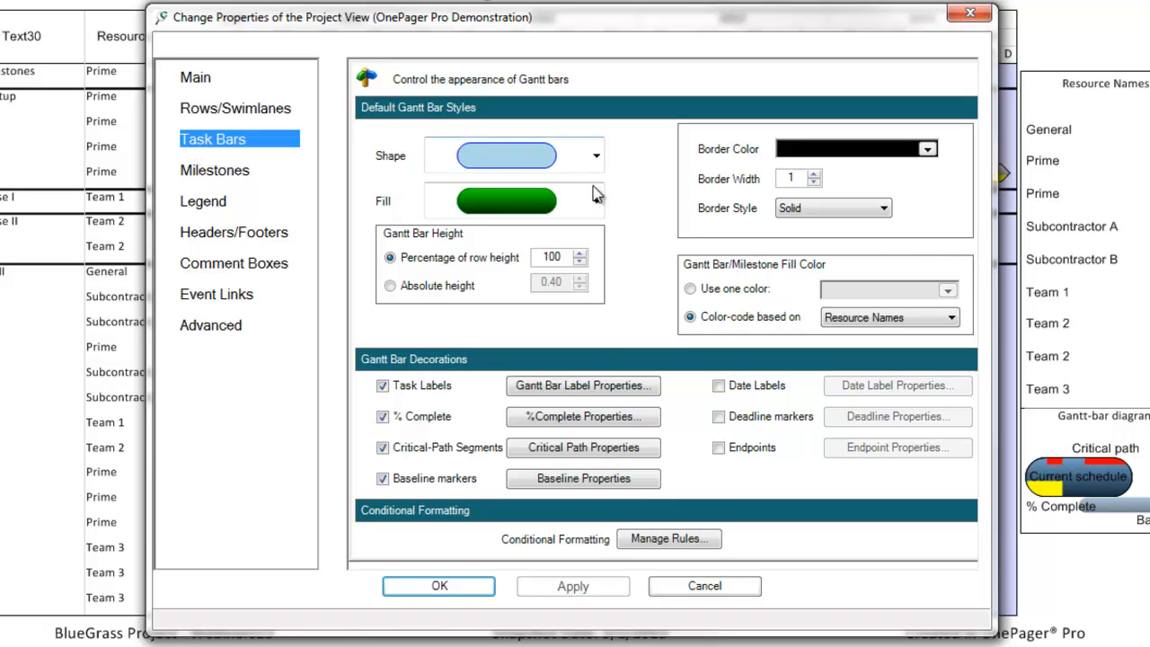
{"action": "left_click", "coordinate": [597, 157]}
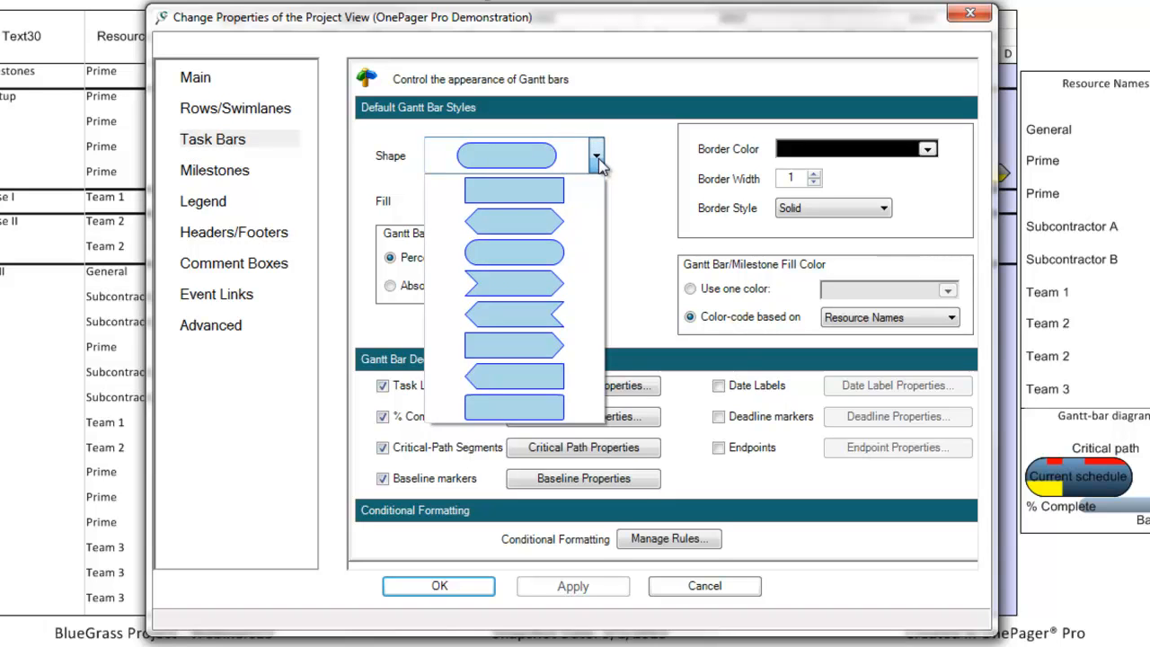
{"action": "left_click", "coordinate": [632, 166]}
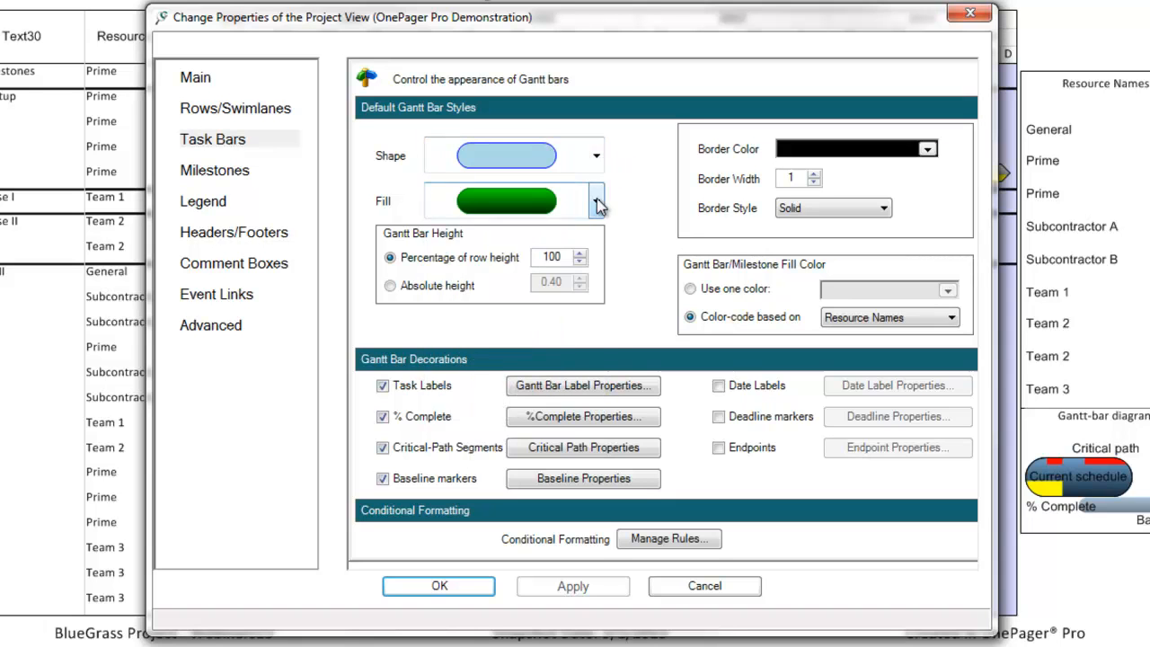
{"action": "left_click", "coordinate": [597, 200]}
{"action": "left_click", "coordinate": [631, 199]}
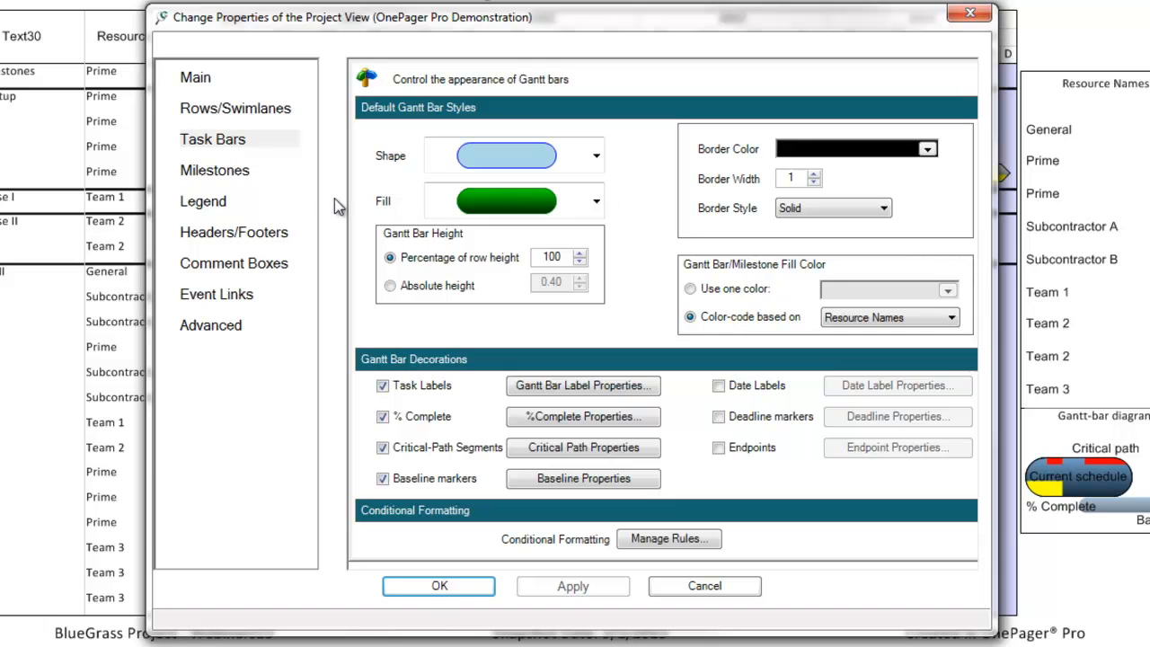
Review the Milestones shapes, keeping the diamond, and return to the Task Bars settings.
{"action": "left_click", "coordinate": [229, 178]}
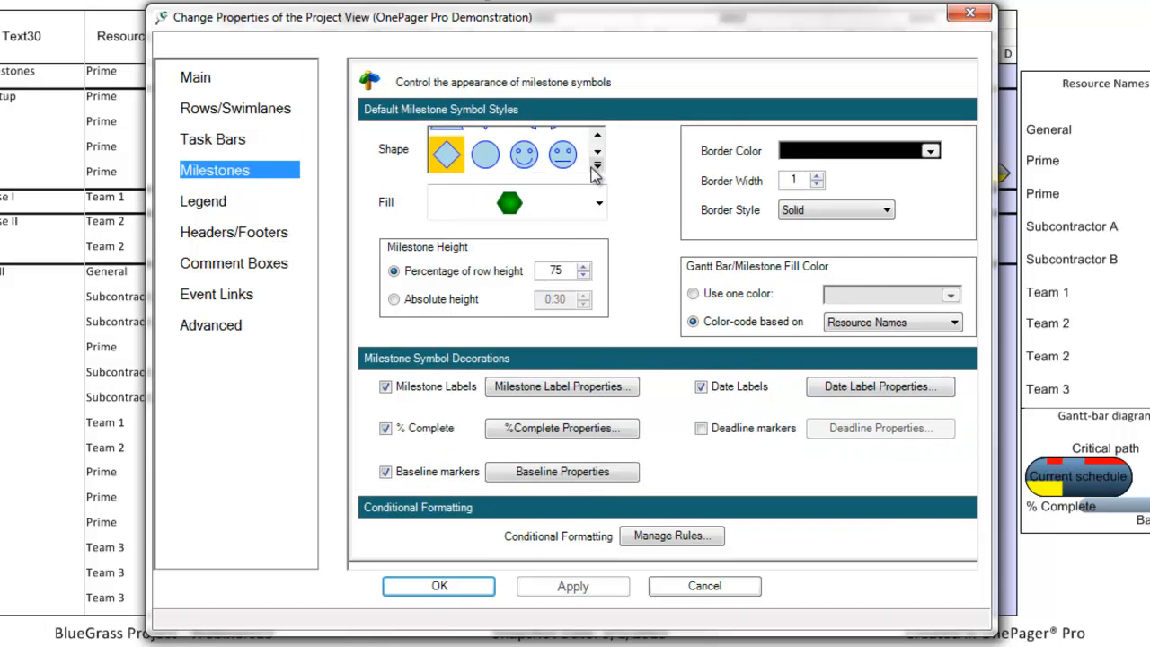
{"action": "left_click", "coordinate": [595, 170]}
{"action": "left_click_drag", "start_coordinate": [597, 205], "coordinate": [595, 319]}
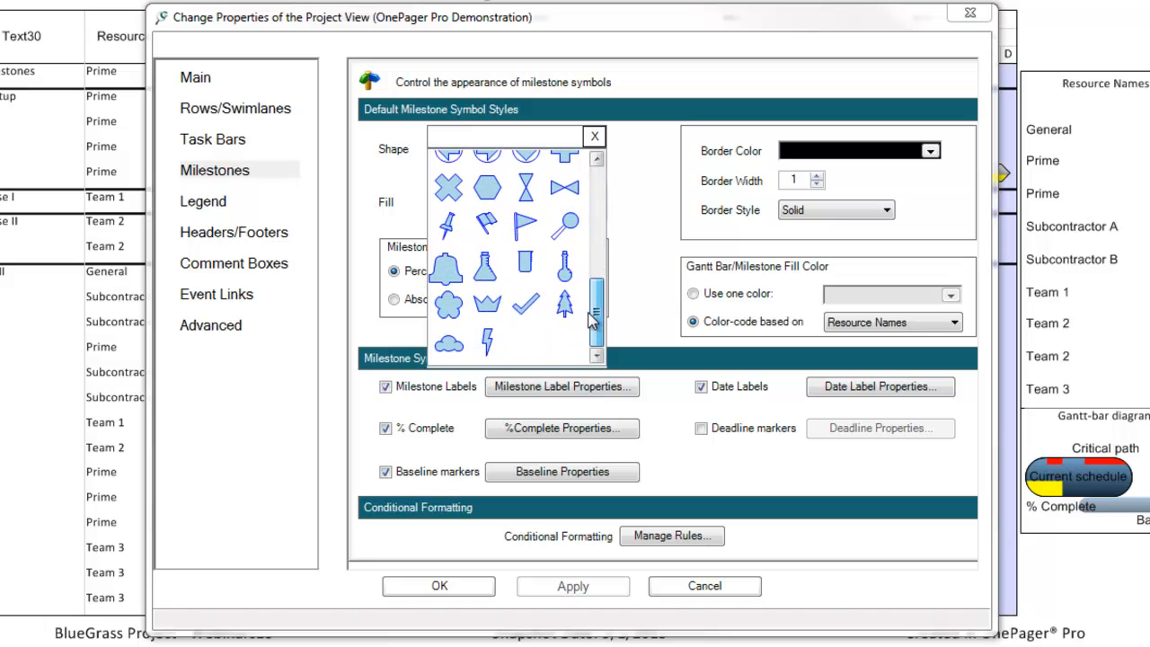
{"action": "left_click", "coordinate": [594, 137]}
{"action": "left_click", "coordinate": [219, 142]}
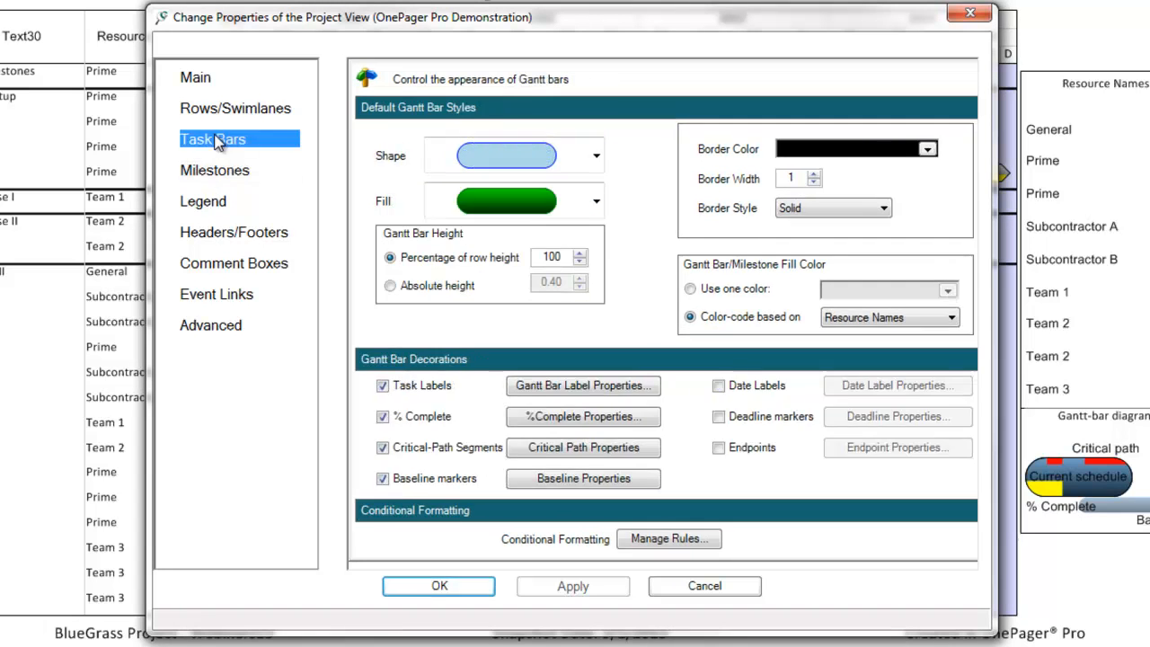
{"action": "left_click", "coordinate": [706, 545]}
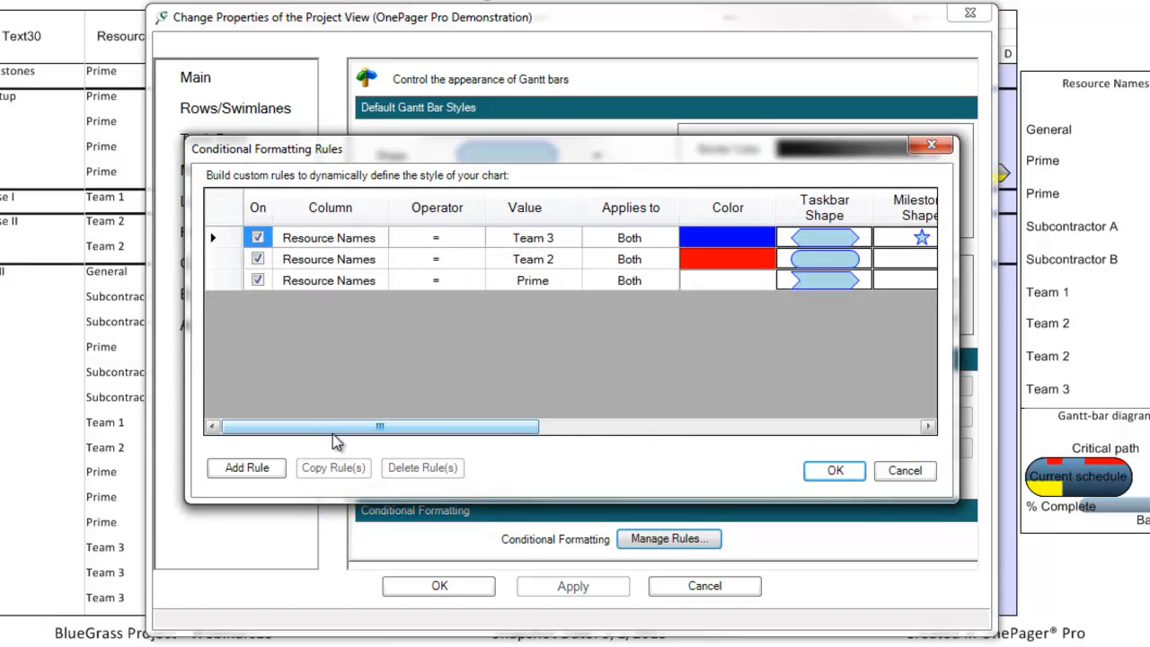
{"action": "left_click_drag", "start_coordinate": [340, 429], "coordinate": [431, 429]}
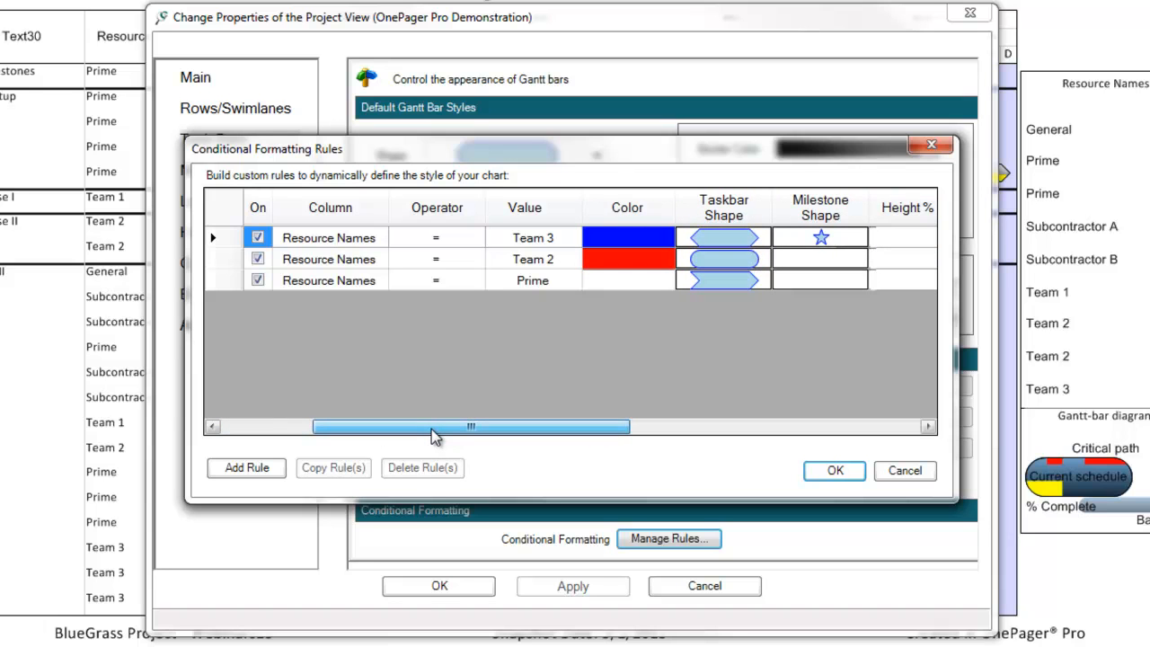
{"action": "left_click_drag", "start_coordinate": [432, 429], "coordinate": [669, 430]}
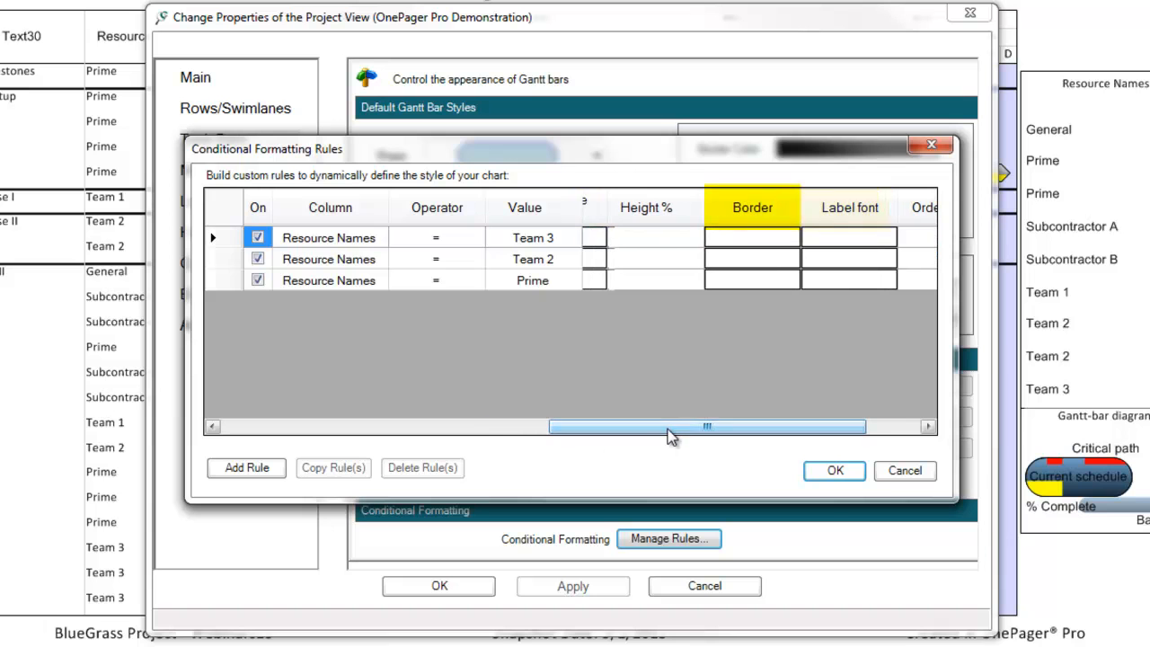
{"action": "left_click", "coordinate": [835, 471]}
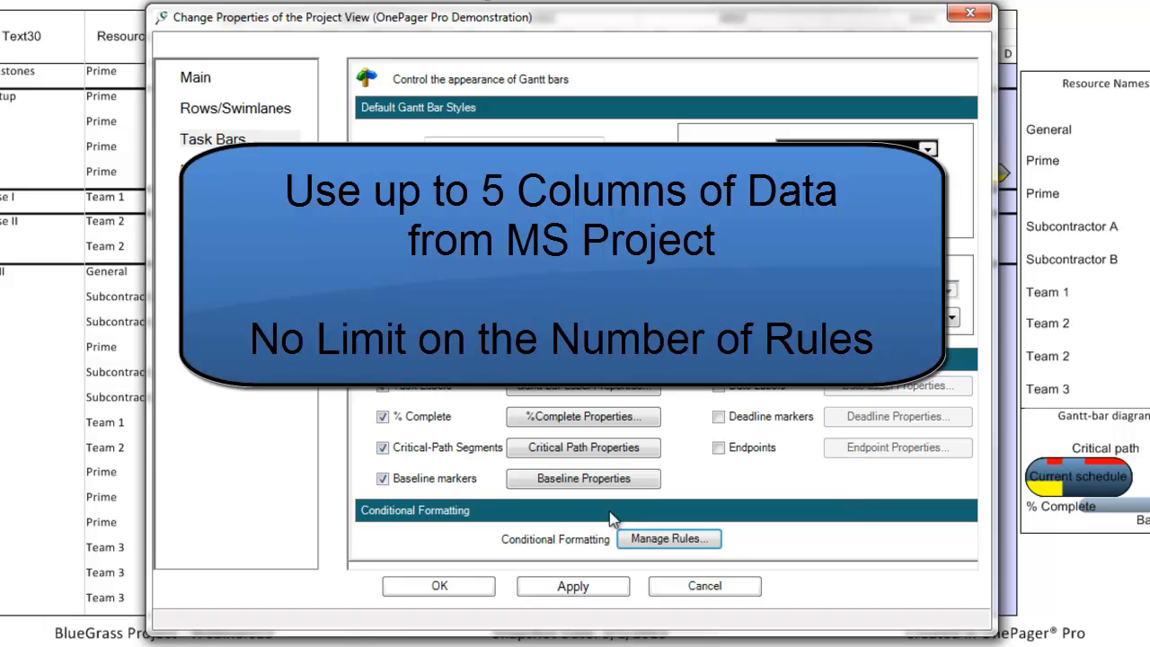
Cancel the Change Properties of the Project View dialog without applying anything.
{"action": "left_click", "coordinate": [728, 587]}
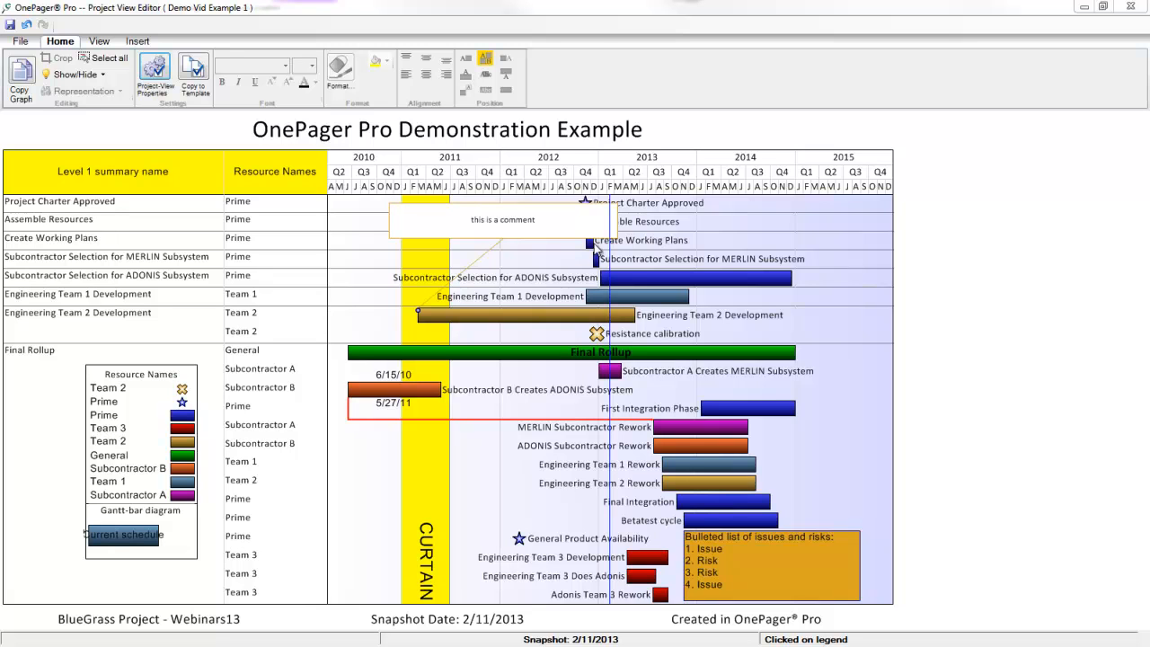
Move the comment box above the MERLIN Subsystem bar and the issues box to the lower left.
{"action": "left_click", "coordinate": [615, 232]}
{"action": "left_click_drag", "start_coordinate": [554, 217], "coordinate": [738, 231]}
{"action": "left_click_drag", "start_coordinate": [739, 573], "coordinate": [417, 482]}
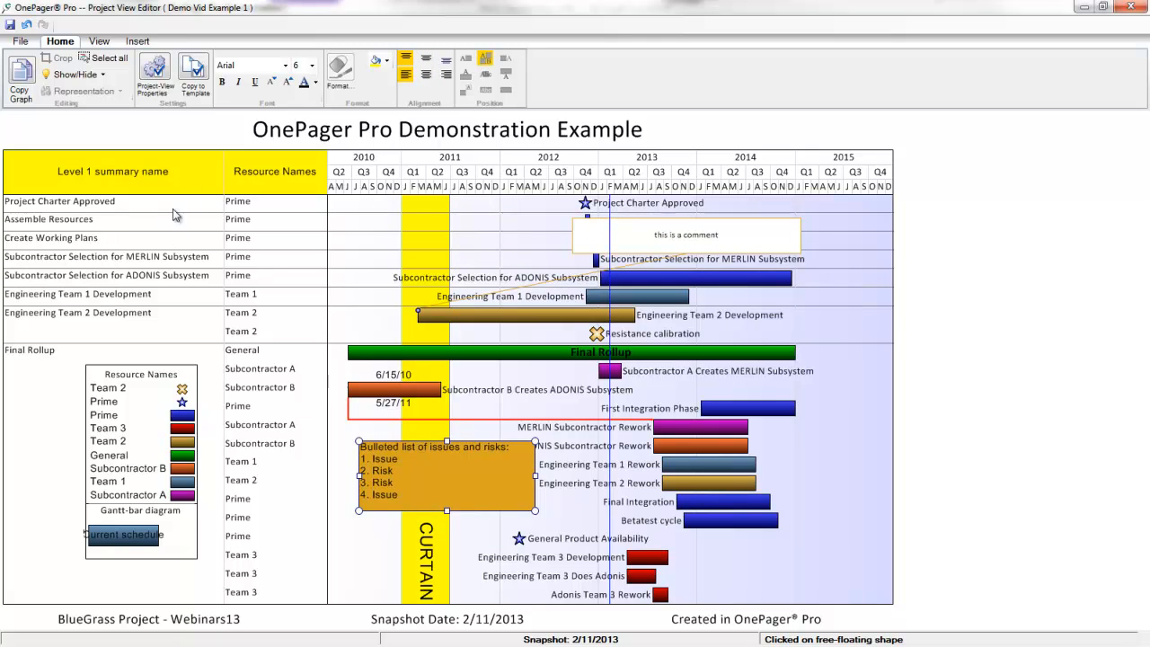
Widen the swimlane label column and make the Engineering Team 2 swimlane taller.
{"action": "left_click", "coordinate": [239, 184]}
{"action": "left_click_drag", "start_coordinate": [239, 183], "coordinate": [266, 184]}
{"action": "left_click", "coordinate": [148, 328]}
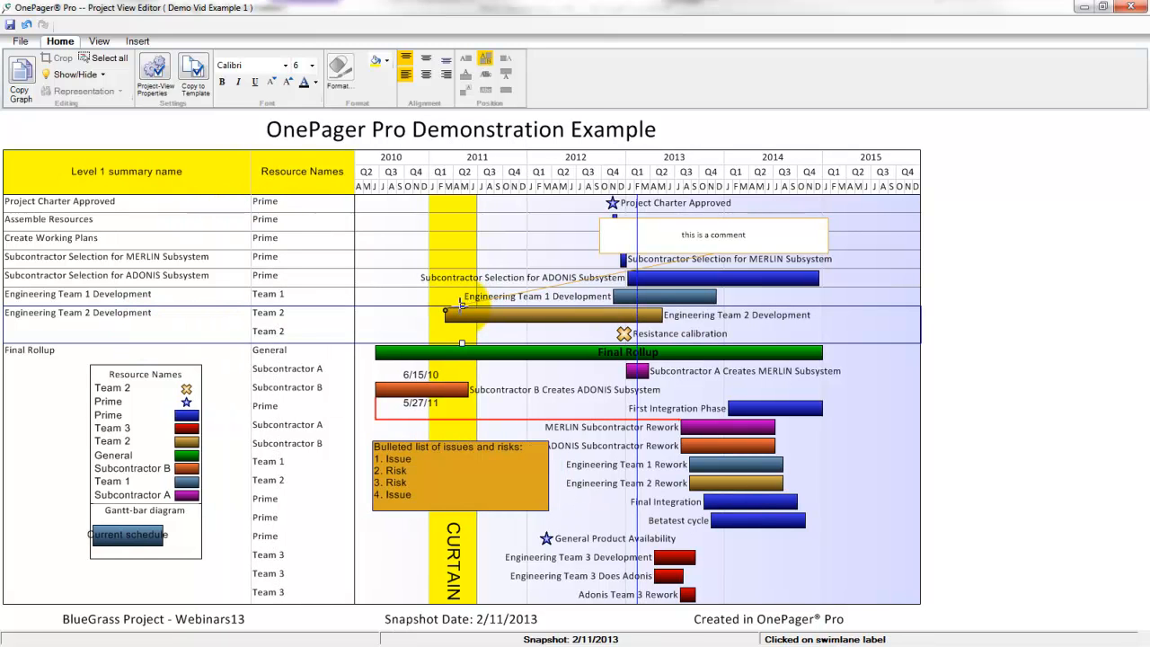
{"action": "left_click_drag", "start_coordinate": [462, 305], "coordinate": [462, 275]}
{"action": "left_click", "coordinate": [795, 549]}
Drag the bars near Engineering Team 2 Rework slightly upward.
{"action": "left_click", "coordinate": [633, 483]}
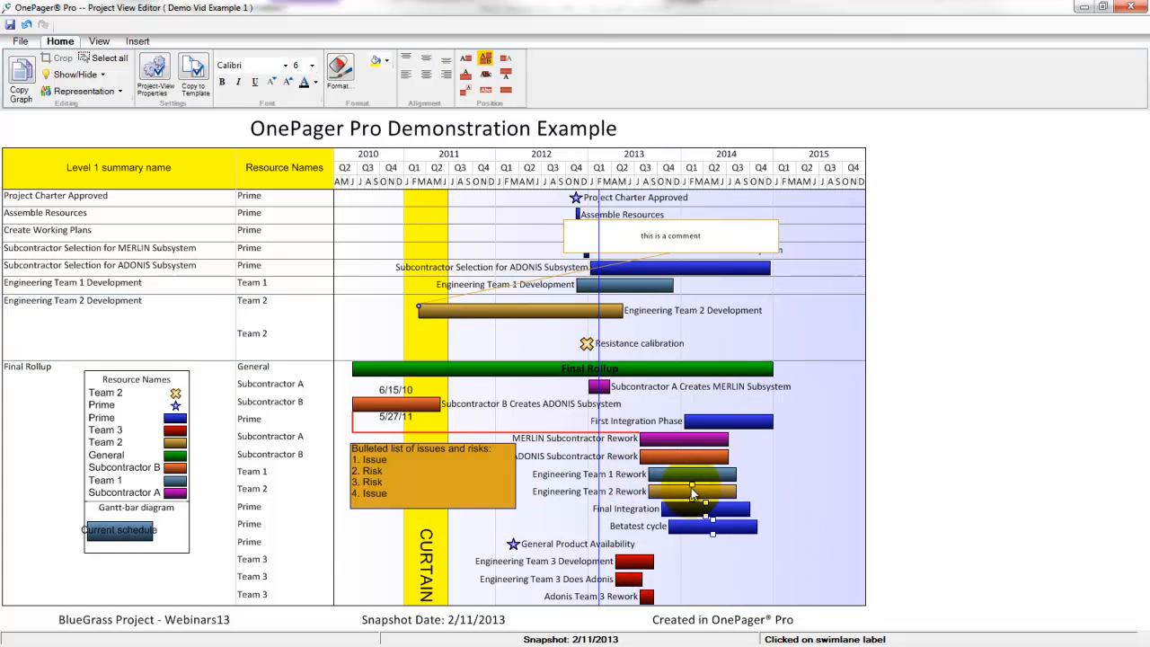
{"action": "left_click_drag", "start_coordinate": [693, 485], "coordinate": [693, 474]}
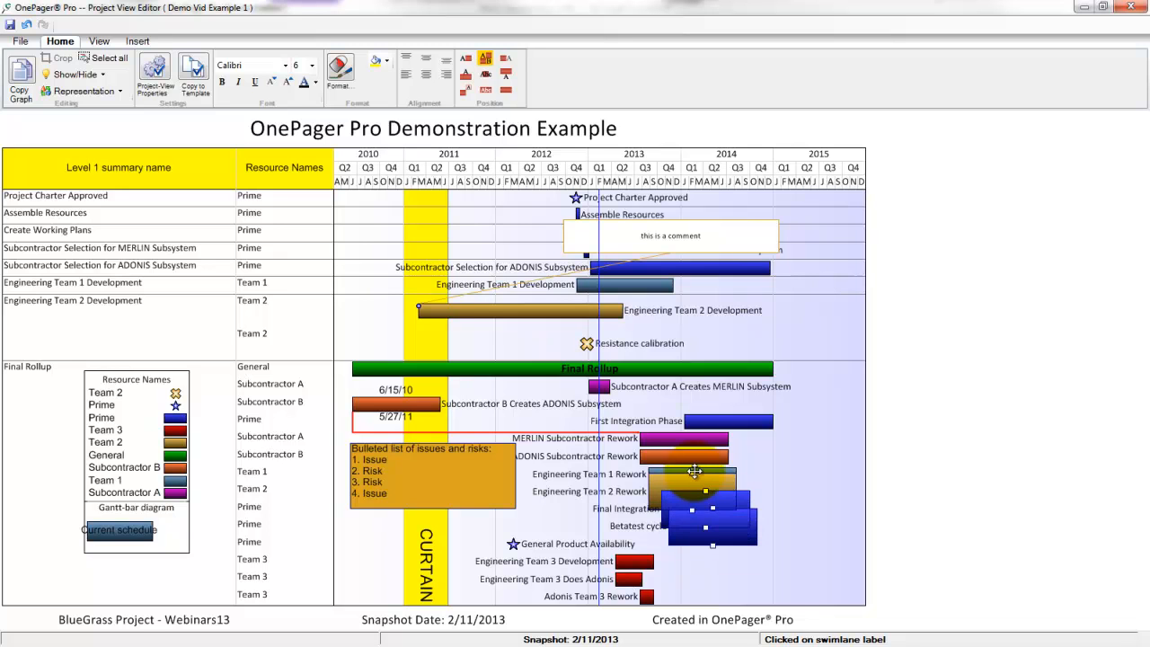
{"action": "left_click", "coordinate": [829, 488]}
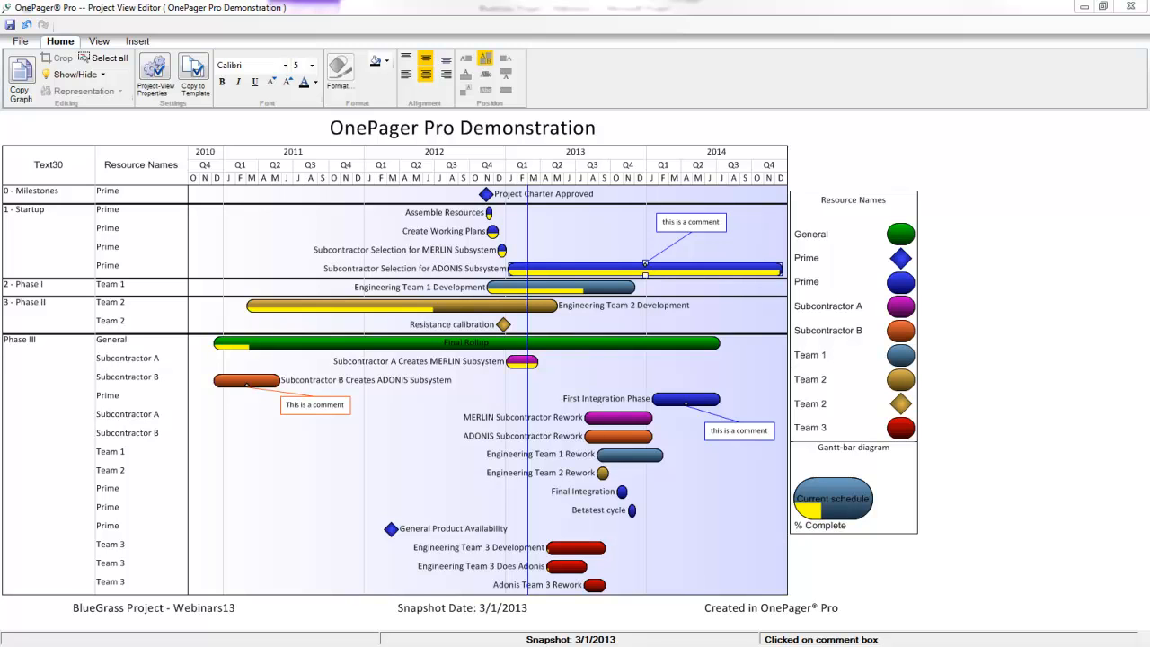
In Microsoft Project, fill 250 days duration and 50% complete down rows 58–66.
{"action": "key", "text": "alt+Tab"}
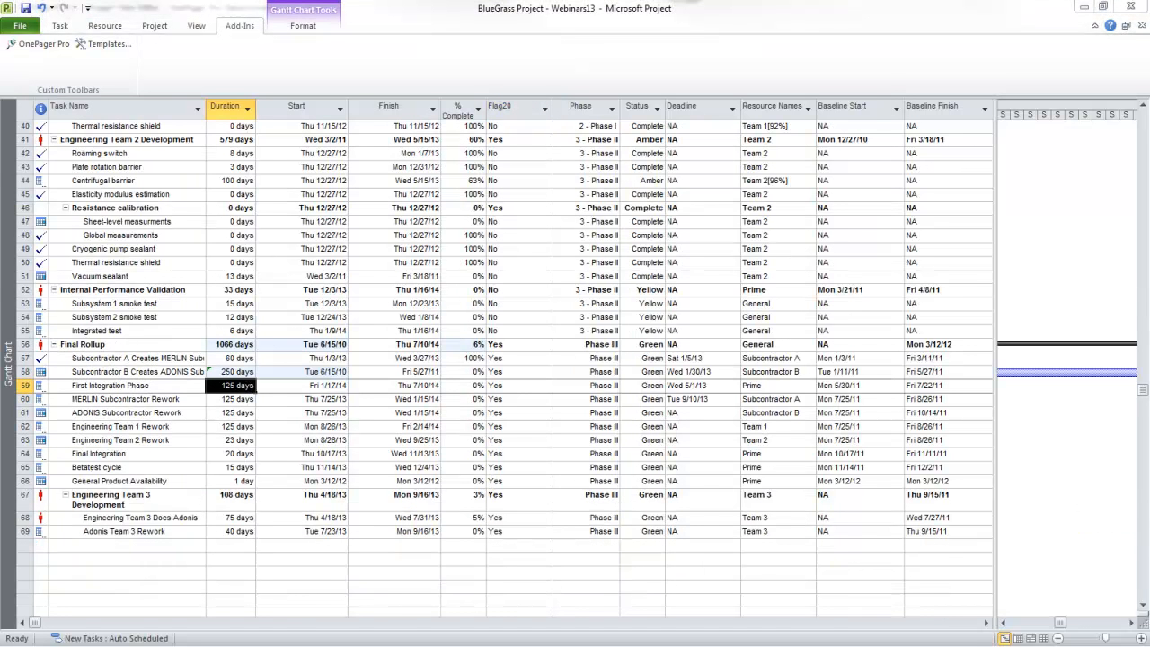
{"action": "left_click", "coordinate": [246, 376]}
{"action": "left_click_drag", "start_coordinate": [249, 380], "coordinate": [253, 469]}
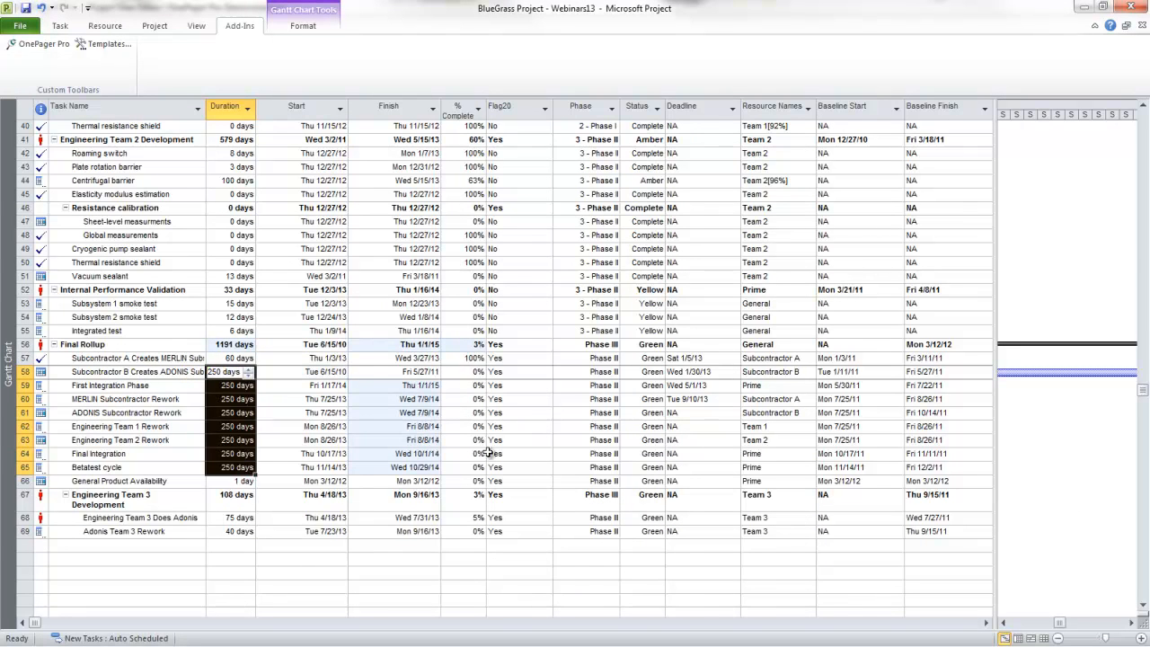
{"action": "left_click", "coordinate": [466, 372]}
{"action": "type", "text": "50"}
{"action": "left_click", "coordinate": [471, 396]}
{"action": "left_click", "coordinate": [476, 374]}
{"action": "left_click_drag", "start_coordinate": [486, 378], "coordinate": [487, 486]}
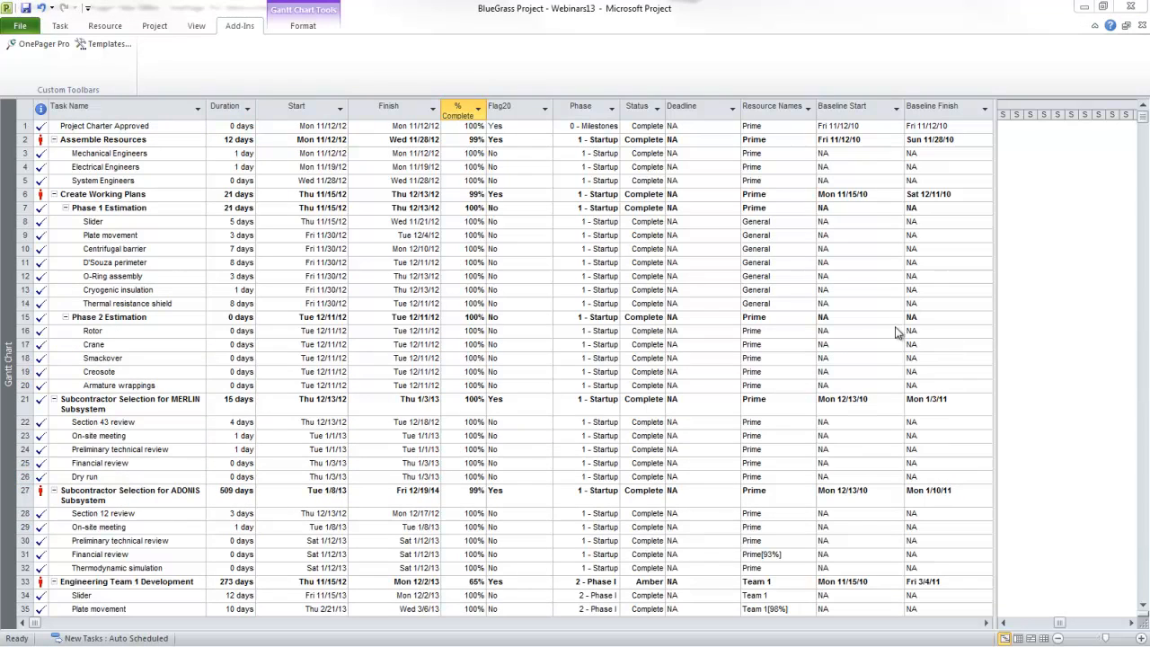
Update the OnePager view with a new 3/8/2013 snapshot.
{"action": "left_click", "coordinate": [34, 44]}
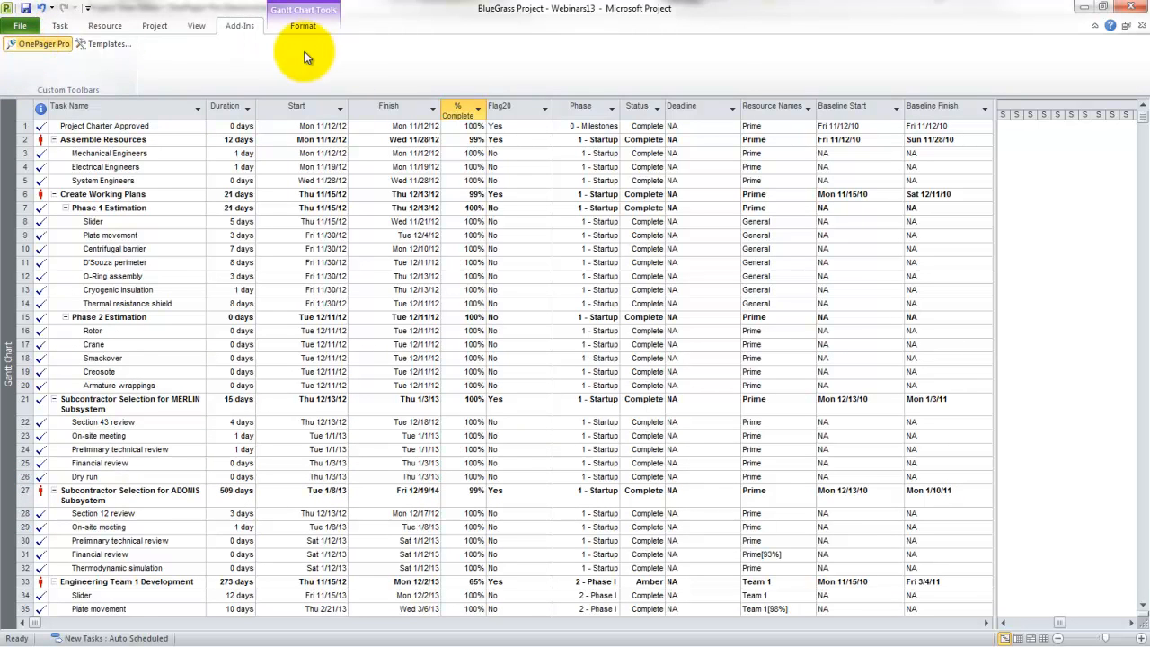
{"action": "left_click", "coordinate": [426, 191]}
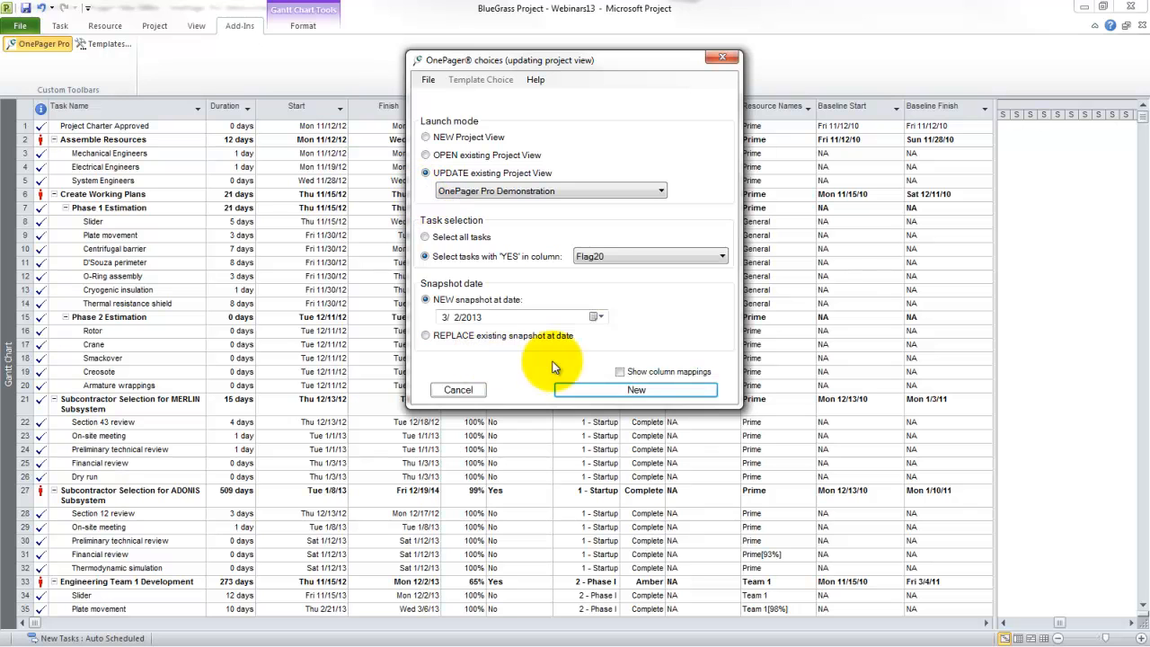
{"action": "left_click", "coordinate": [597, 317]}
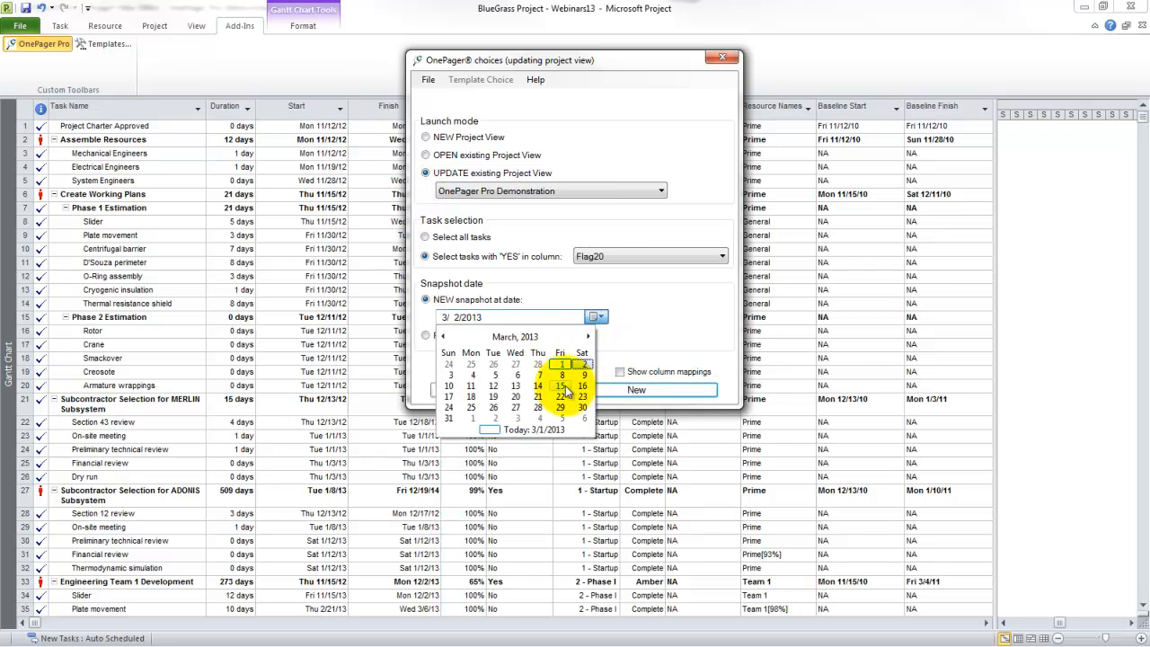
{"action": "left_click", "coordinate": [561, 374]}
{"action": "left_click", "coordinate": [636, 390]}
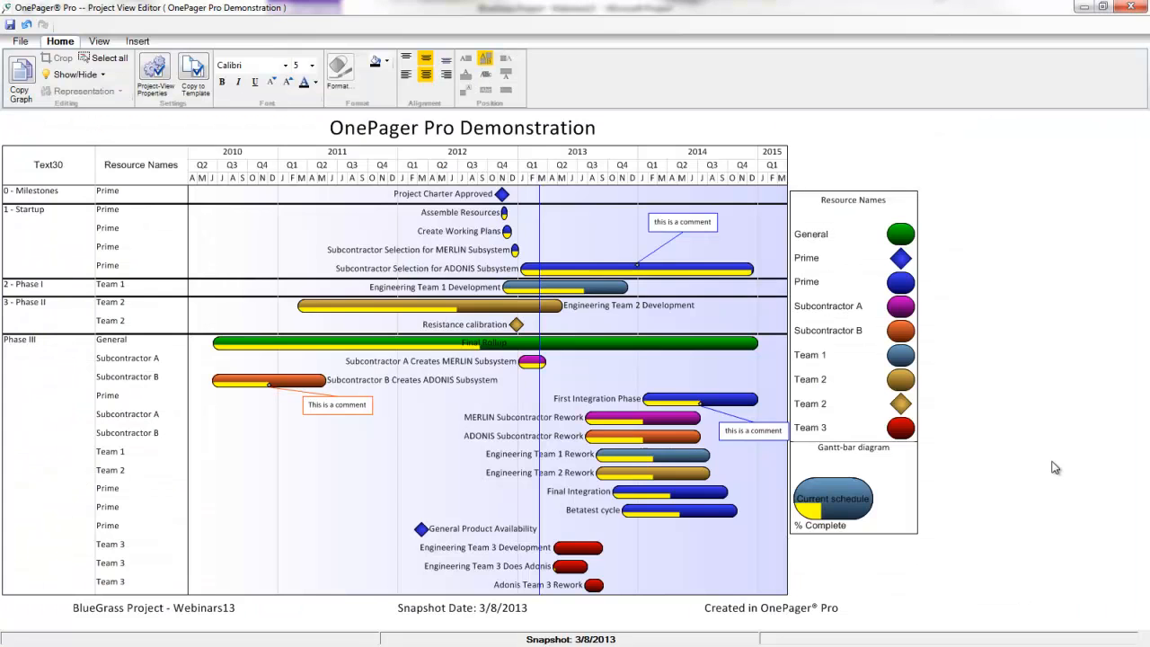
Nudge the rework comment box left, toggle between 3/1/2013 and 3/8/2013 snapshots, then list all.
{"action": "left_click", "coordinate": [758, 430]}
{"action": "left_click_drag", "start_coordinate": [770, 431], "coordinate": [758, 431]}
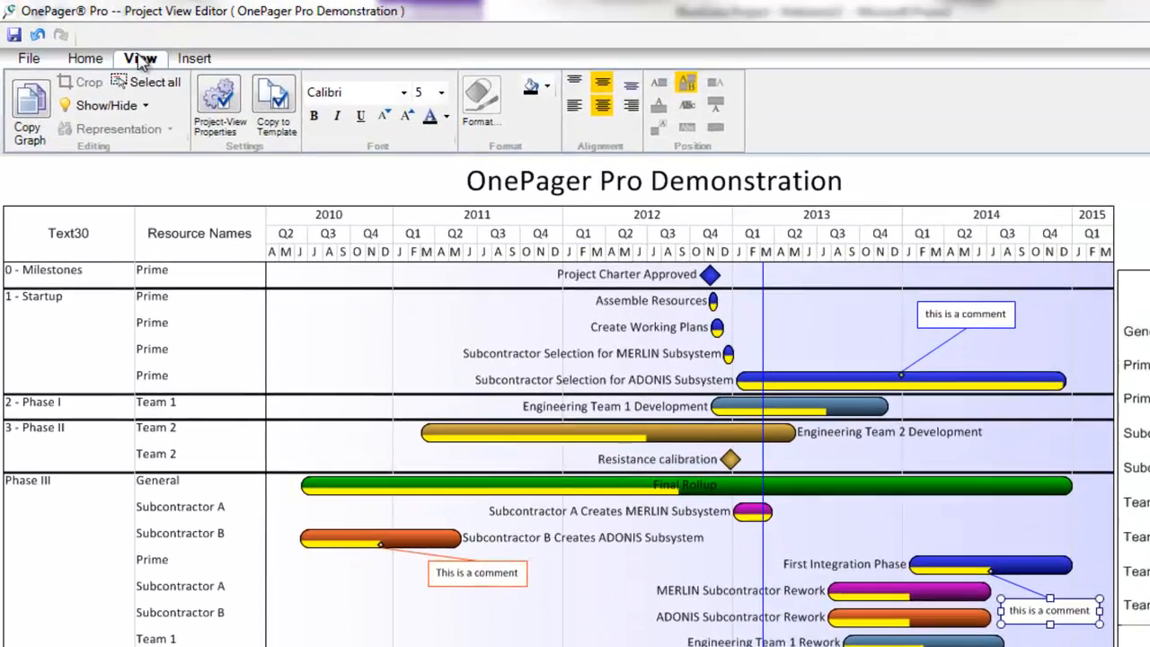
{"action": "left_click", "coordinate": [98, 42]}
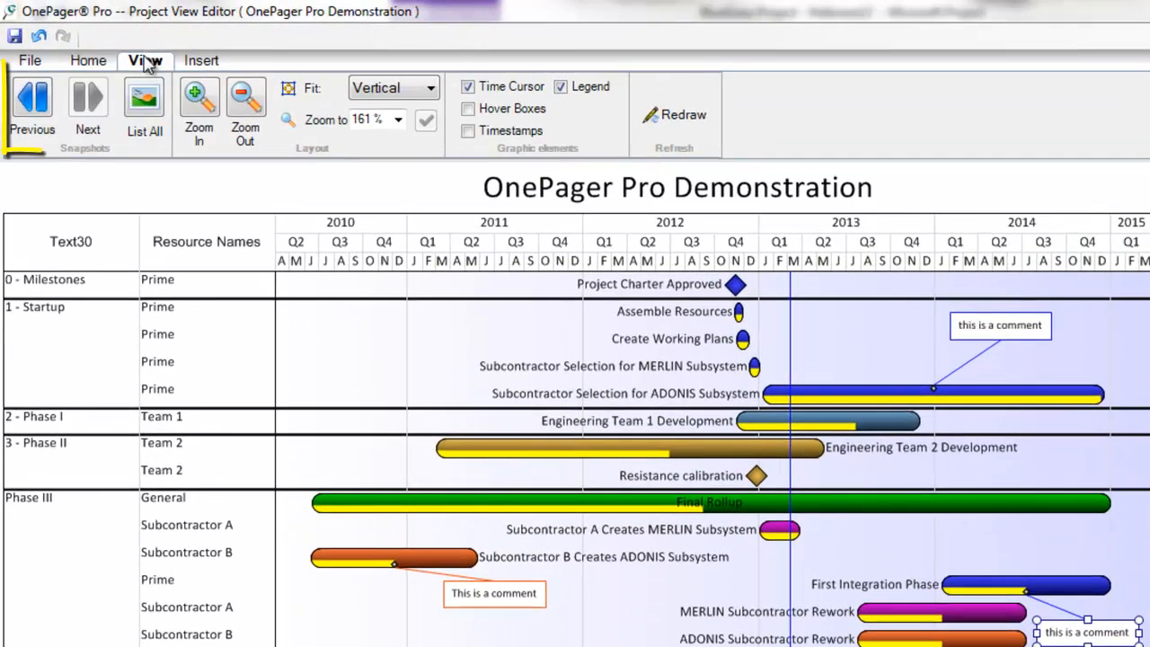
{"action": "left_click", "coordinate": [32, 98]}
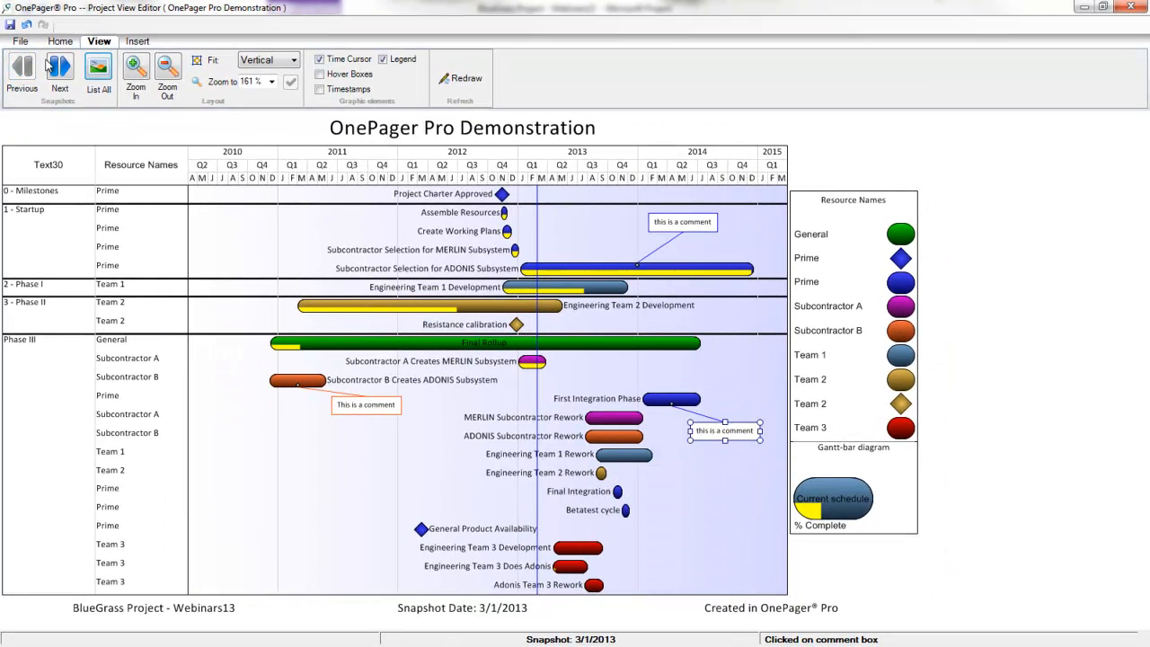
{"action": "left_click", "coordinate": [61, 66]}
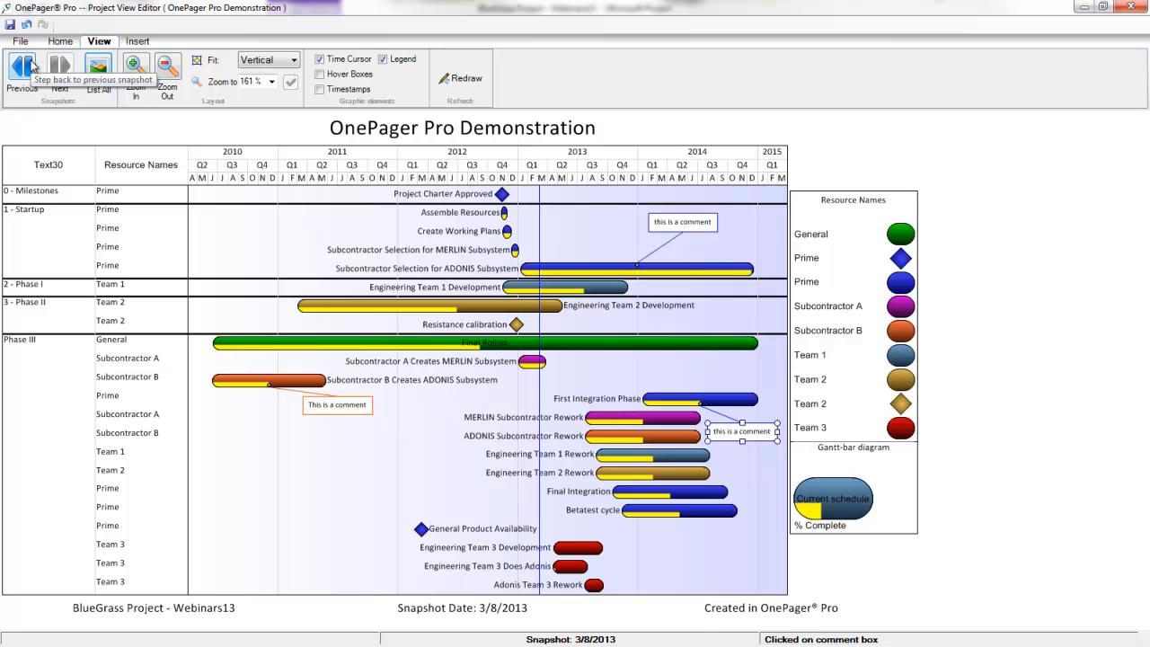
{"action": "left_click", "coordinate": [32, 66]}
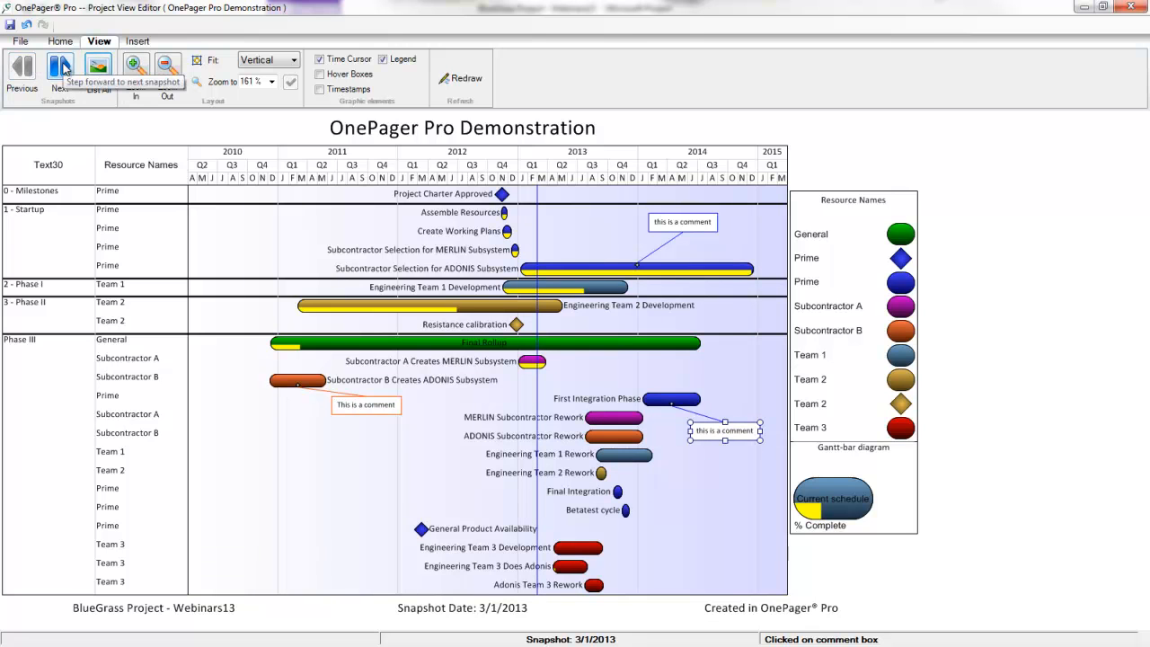
{"action": "left_click", "coordinate": [63, 68]}
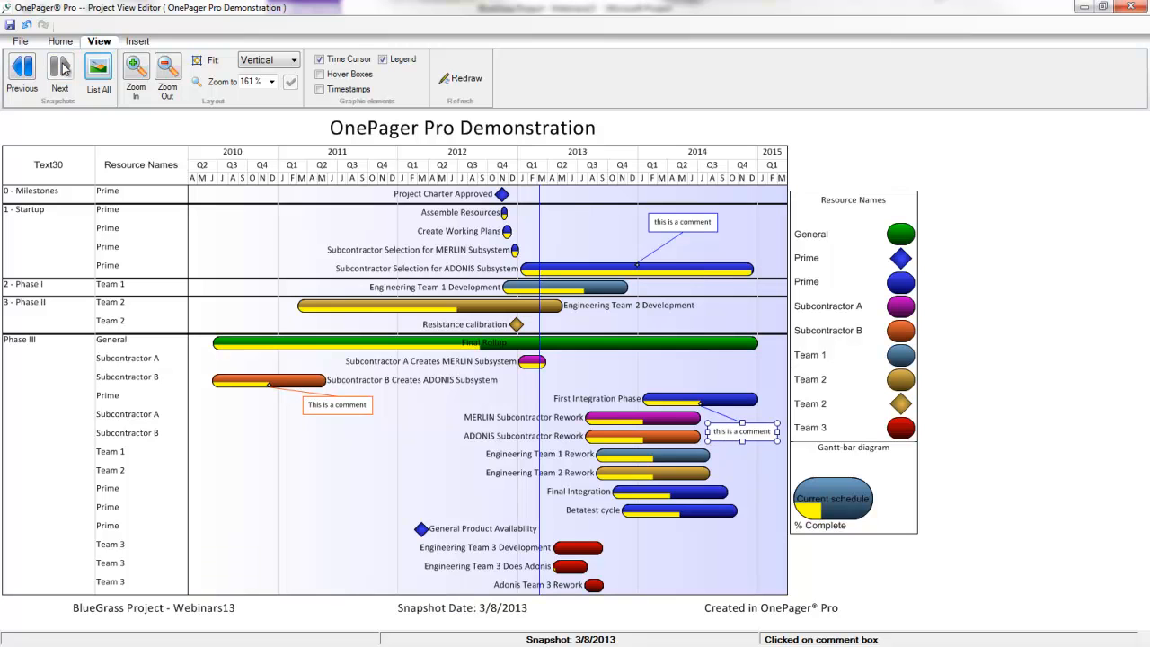
{"action": "left_click", "coordinate": [99, 68]}
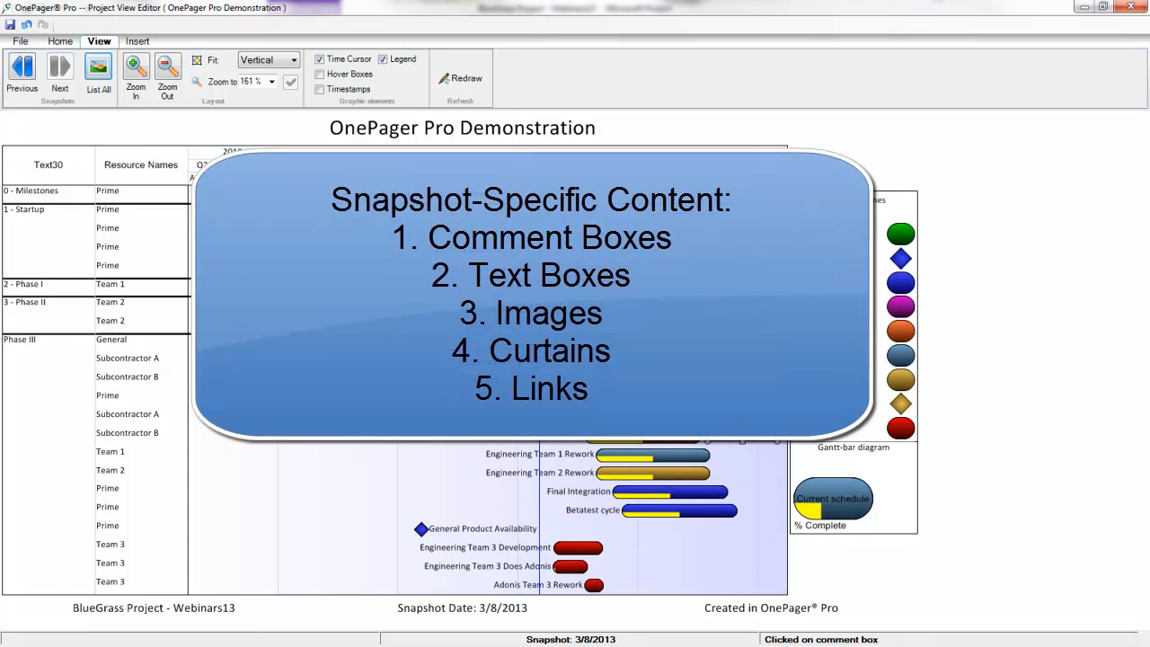
Deselect the comment box, copy the whole chart as an image, and switch to the new e-mail.
{"action": "left_click", "coordinate": [61, 42]}
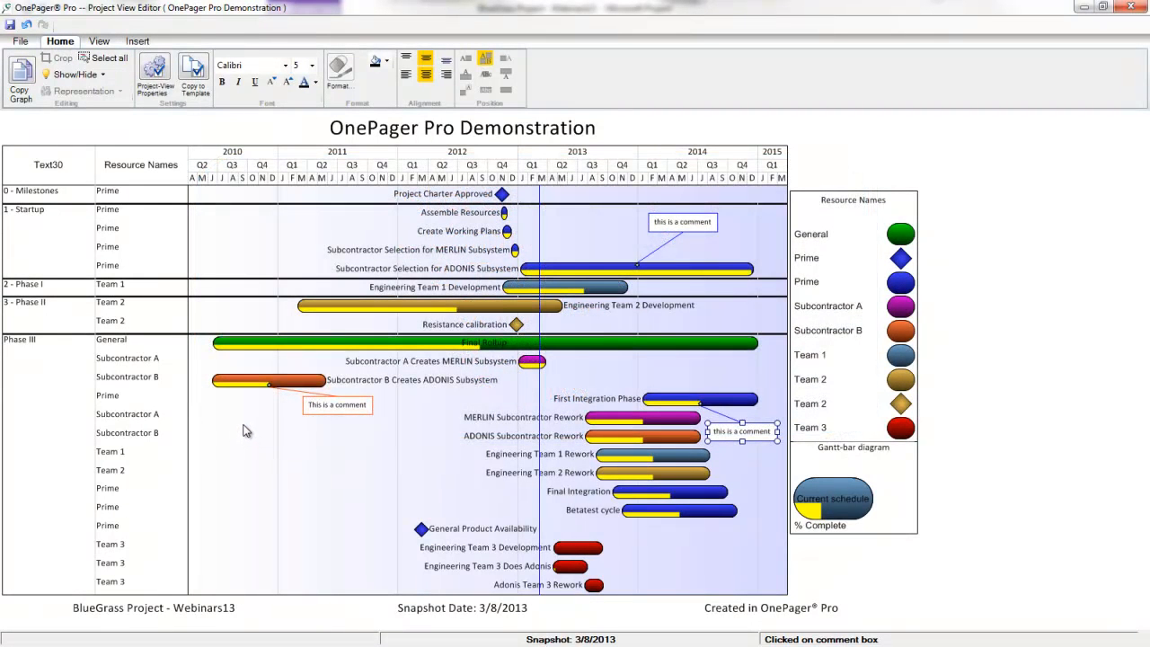
{"action": "left_click", "coordinate": [242, 430]}
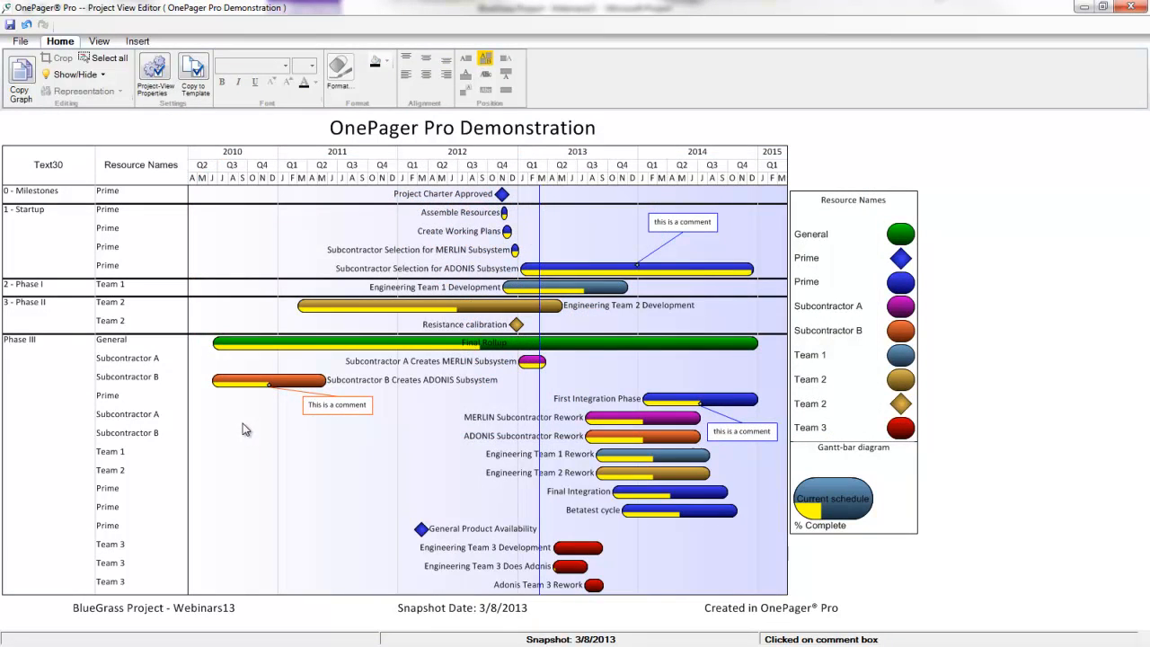
{"action": "left_click", "coordinate": [24, 77]}
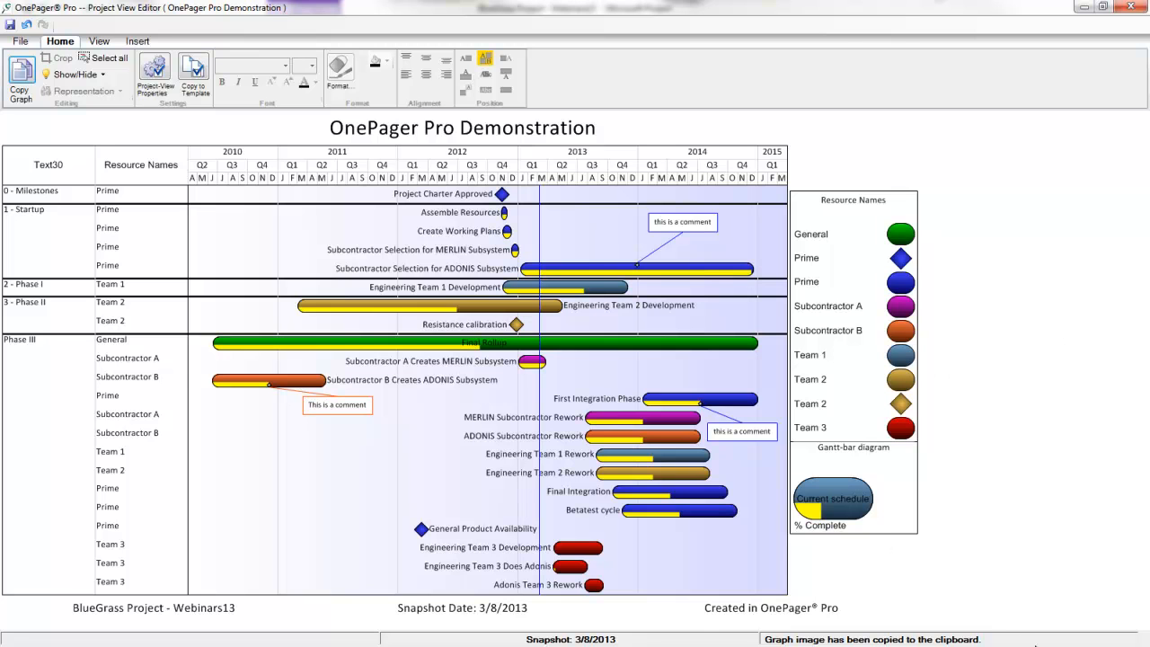
{"action": "key", "text": "alt+Tab"}
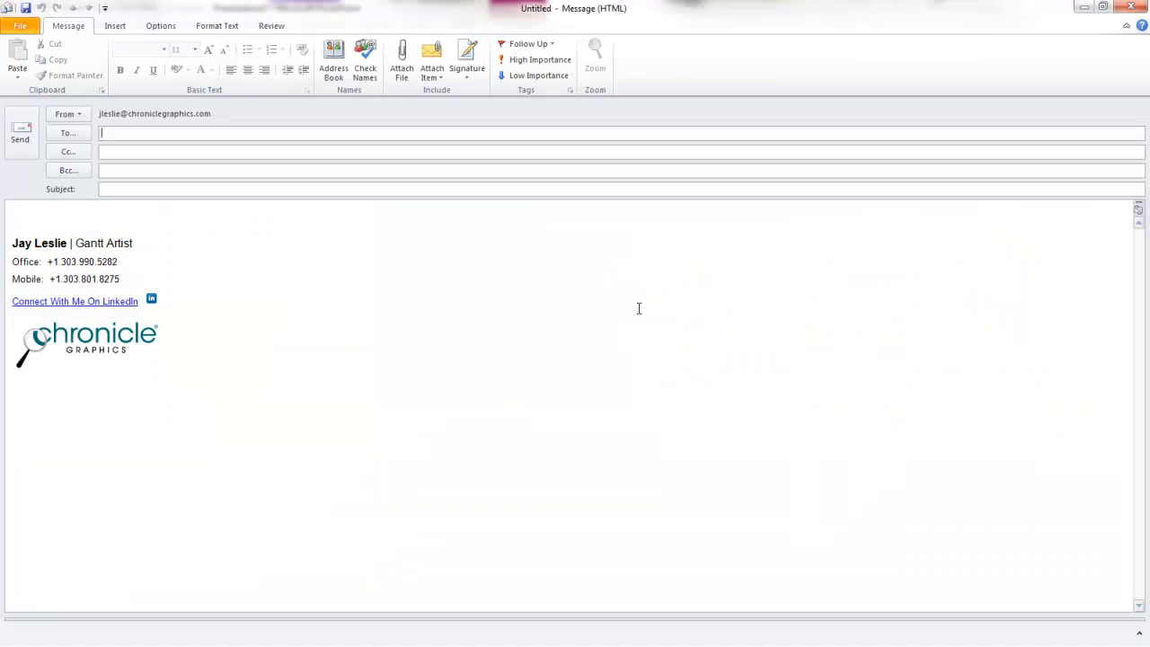
Paste the chart image into the new Outlook message body, then return to OnePager Pro.
{"action": "left_click", "coordinate": [162, 220]}
{"action": "key", "text": "ctrl+v"}
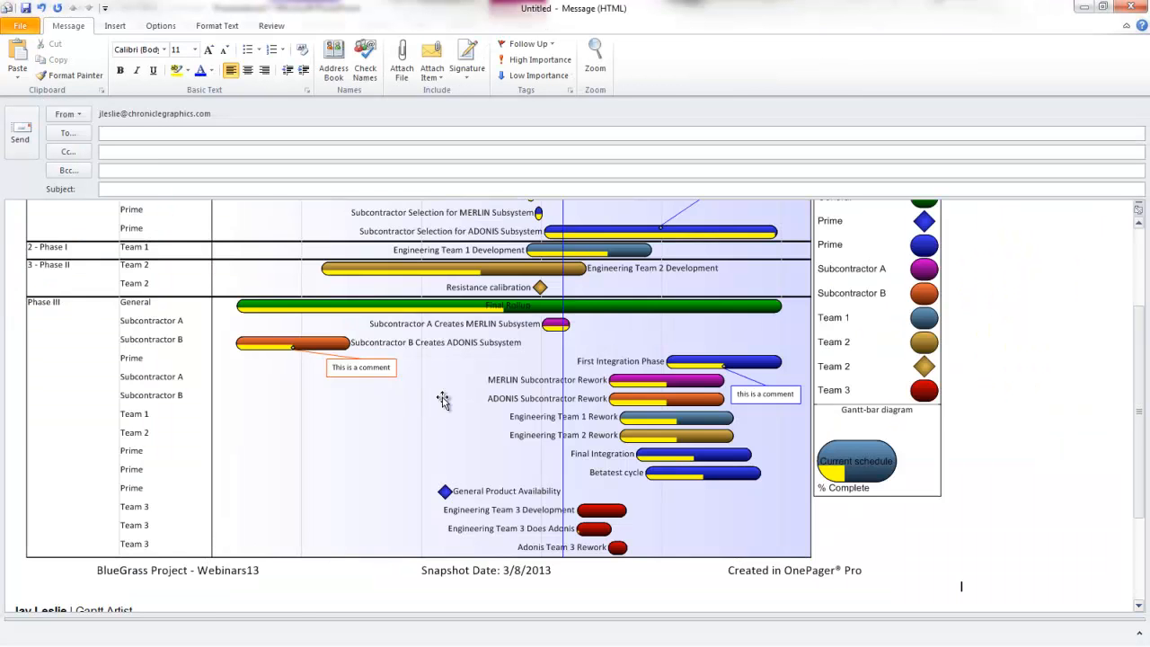
{"action": "scroll", "coordinate": [428, 403], "scroll_direction": "up", "scroll_amount": 3}
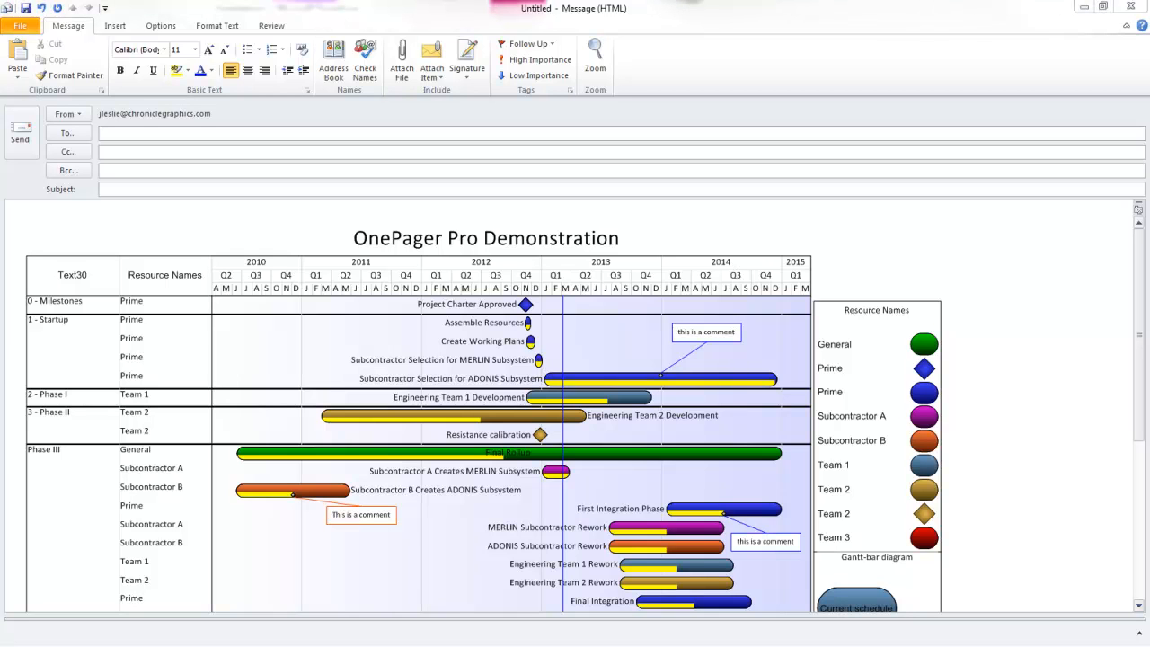
{"action": "key", "text": "alt+Tab"}
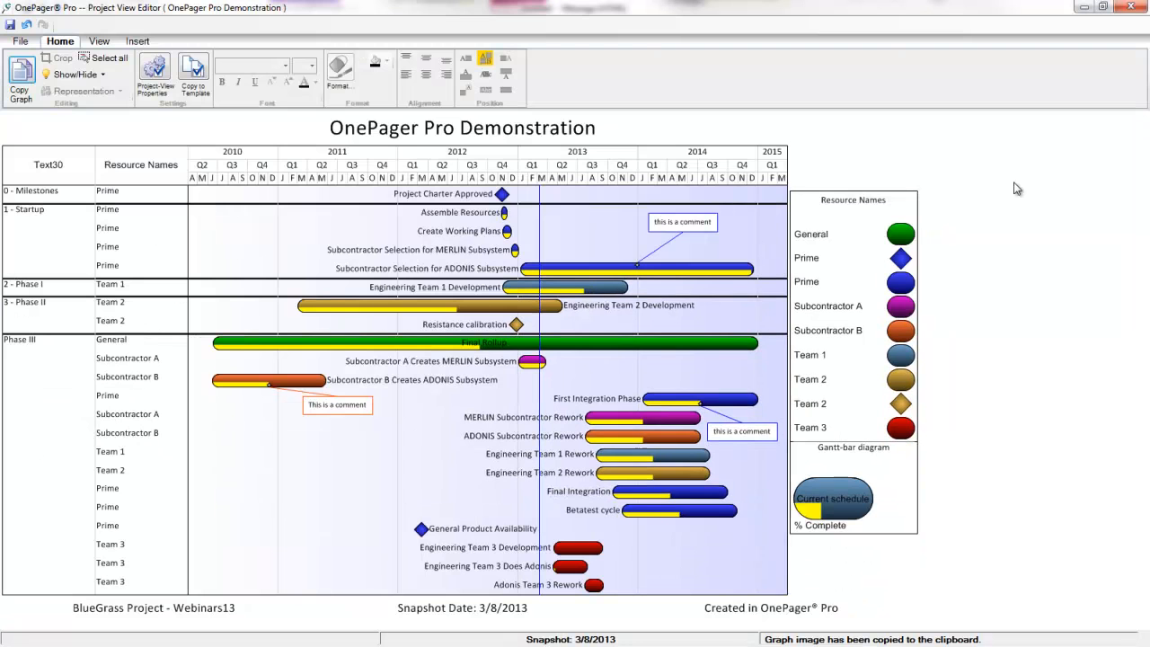
Export the chart as a PNG image file named OnePager Pro Demonstration.png.
{"action": "left_click", "coordinate": [22, 41]}
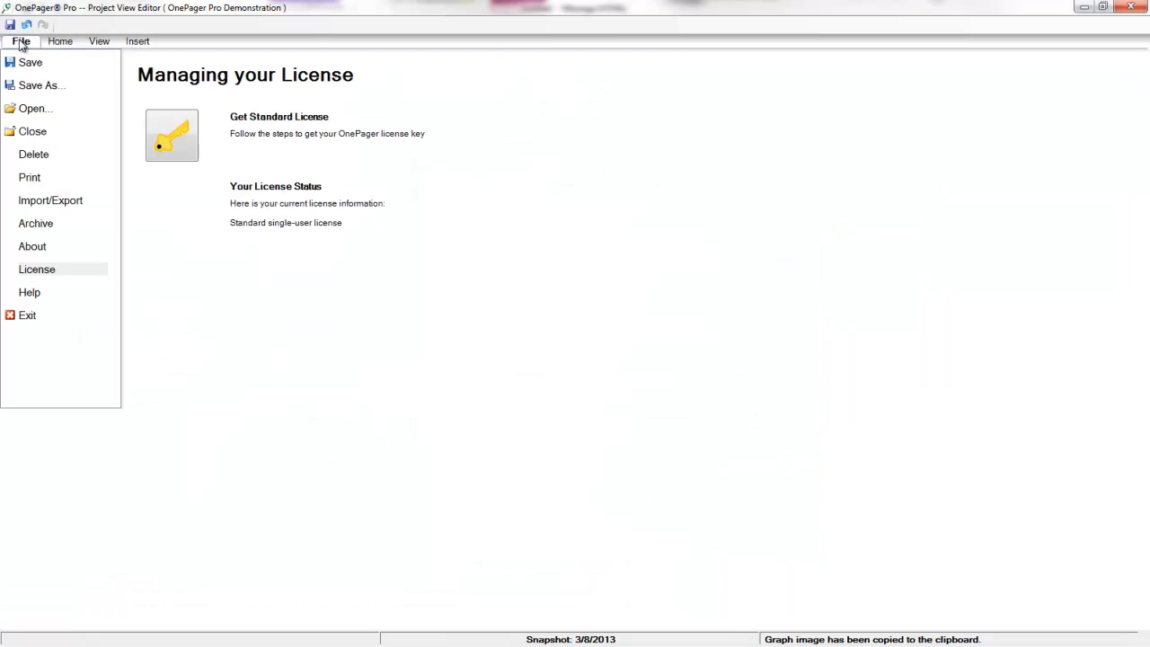
{"action": "left_click", "coordinate": [45, 200]}
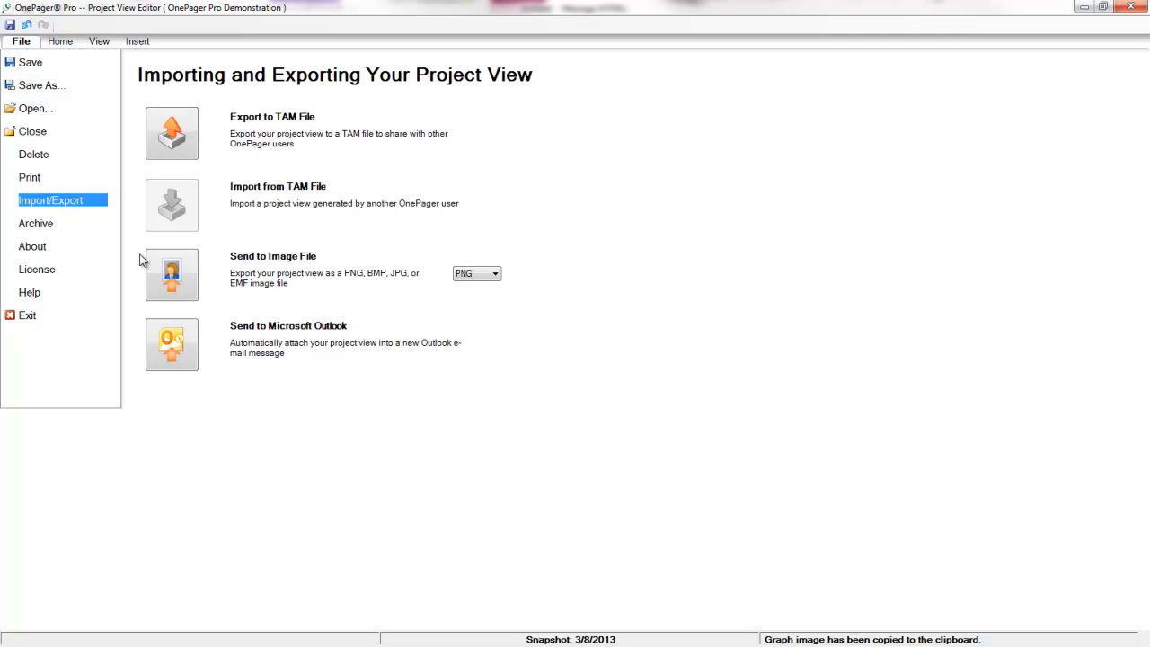
{"action": "left_click", "coordinate": [179, 277]}
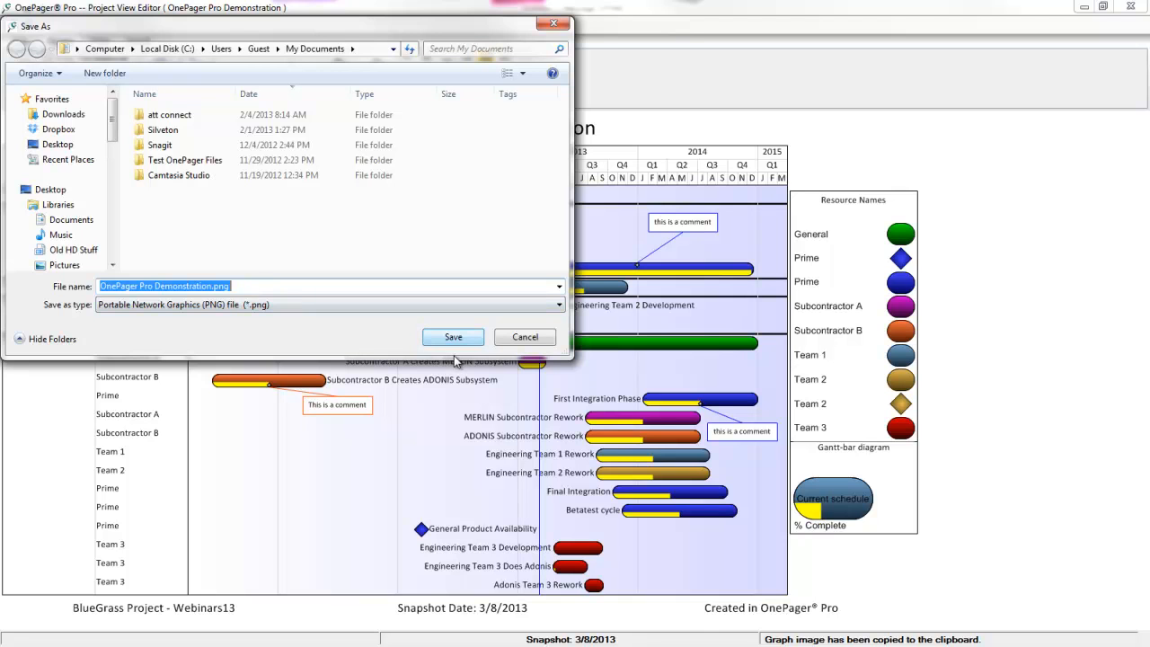
{"action": "left_click", "coordinate": [534, 338]}
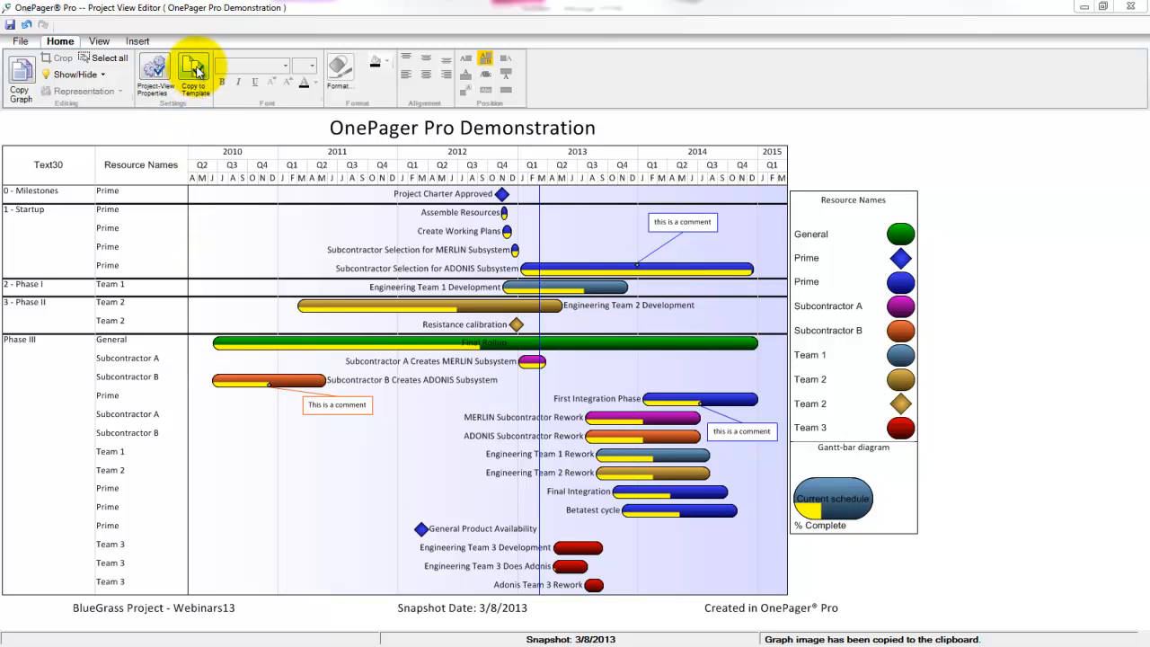
Create the template 'OnePager Pro Demonstration Template' from the current chart and acknowledge the confirmation.
{"action": "left_click", "coordinate": [196, 72]}
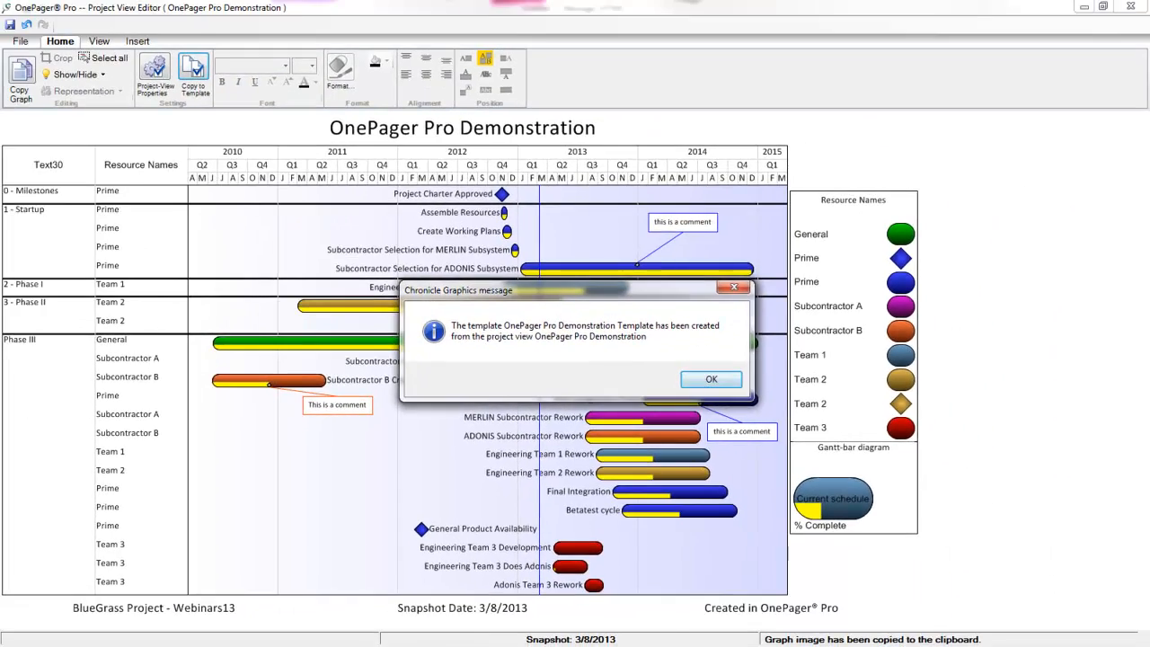
{"action": "left_click", "coordinate": [711, 379]}
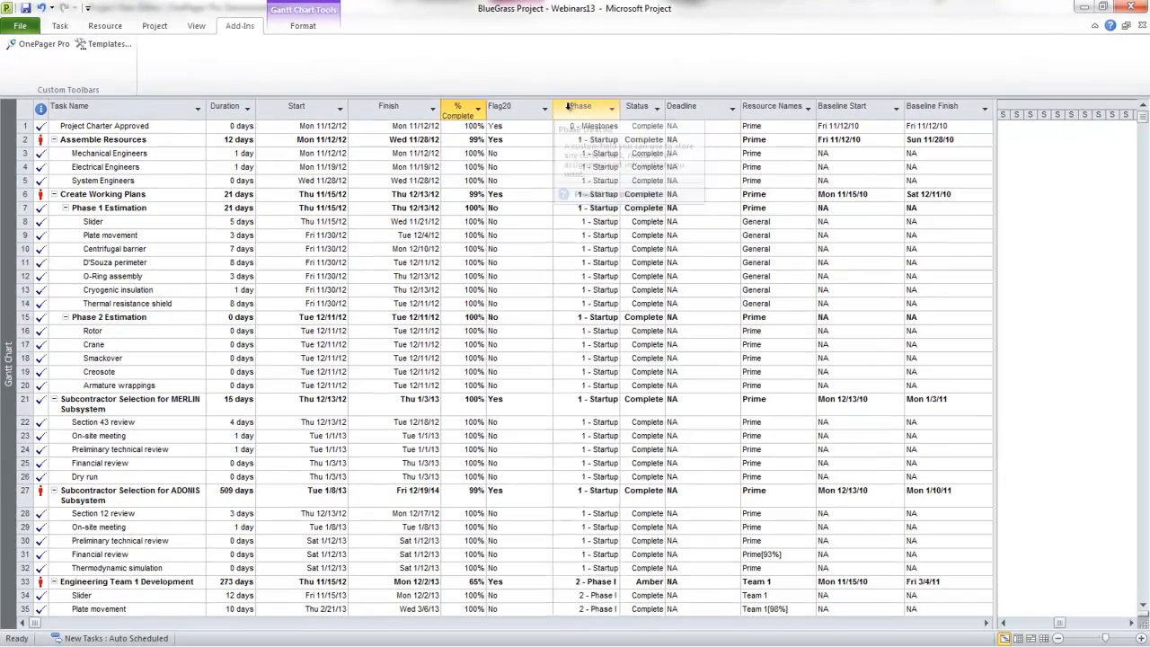
Insert a Flag1 column before the Phase column.
{"action": "right_click", "coordinate": [568, 106]}
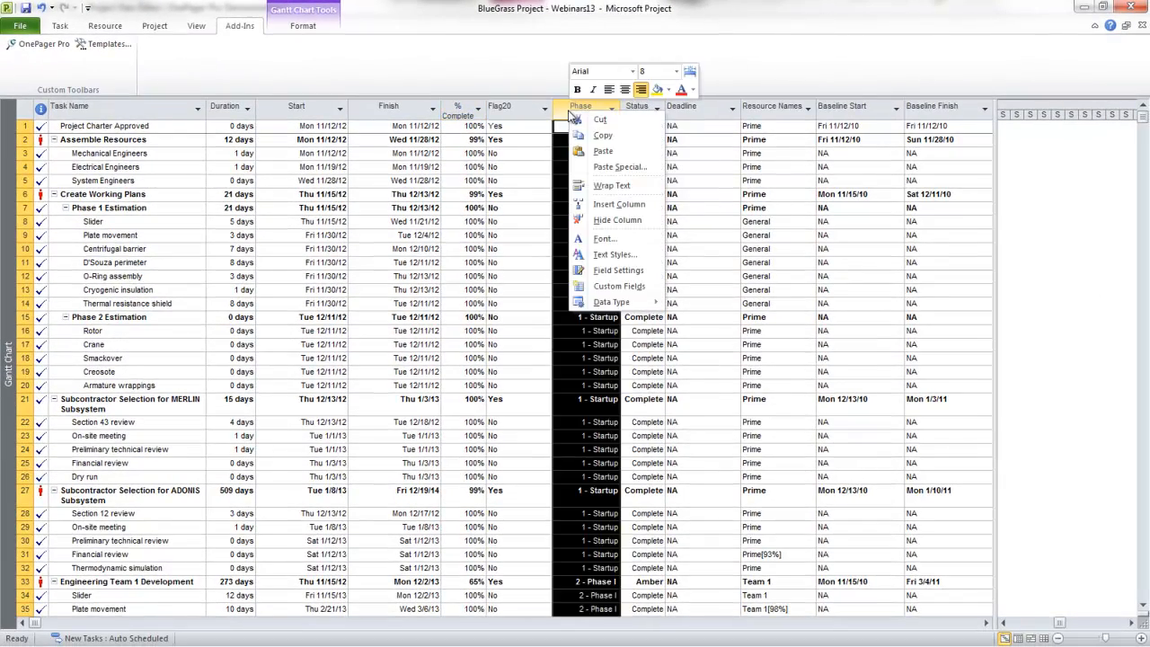
{"action": "left_click", "coordinate": [615, 206]}
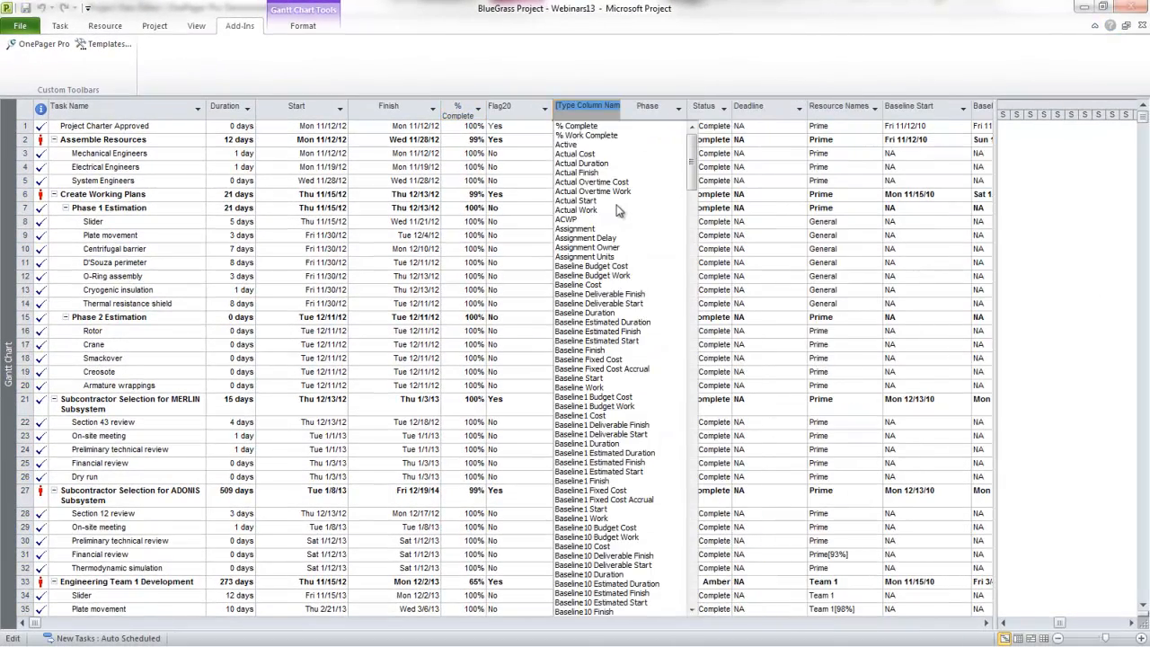
{"action": "type", "text": "Flag1"}
{"action": "left_click", "coordinate": [566, 267]}
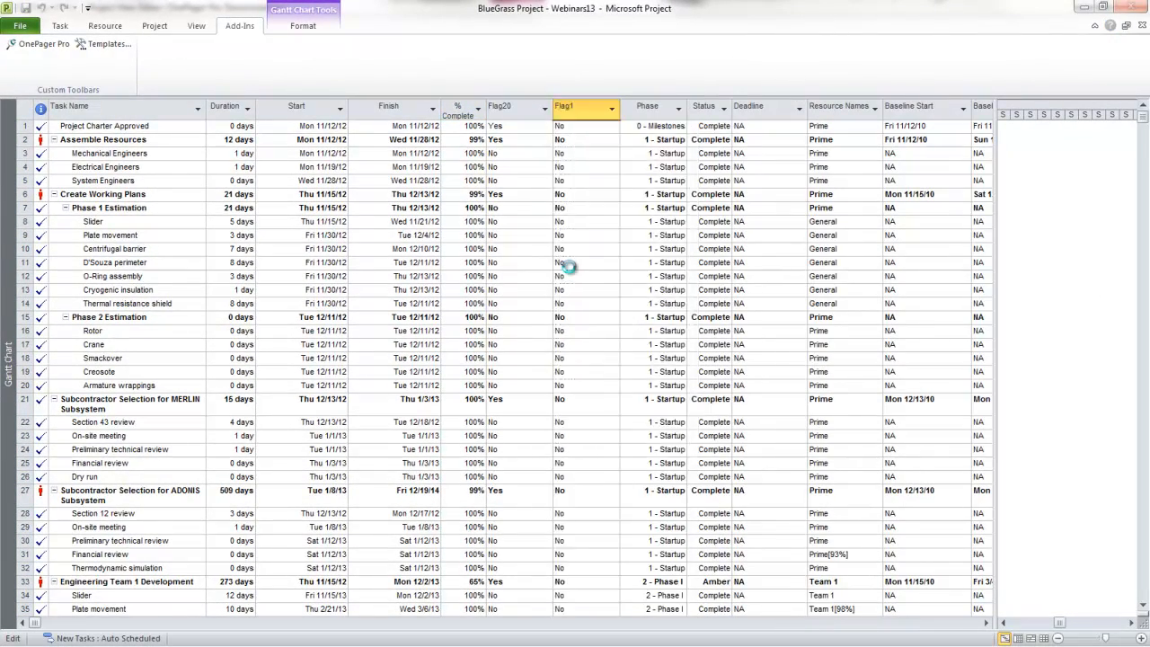
Set Flag1 to Yes for tasks 1 through 25, then start a new OnePager Pro chart and begin typing its title.
{"action": "left_click", "coordinate": [615, 127]}
{"action": "left_click", "coordinate": [584, 140]}
{"action": "left_click_drag", "start_coordinate": [619, 132], "coordinate": [619, 468]}
{"action": "left_click", "coordinate": [43, 44]}
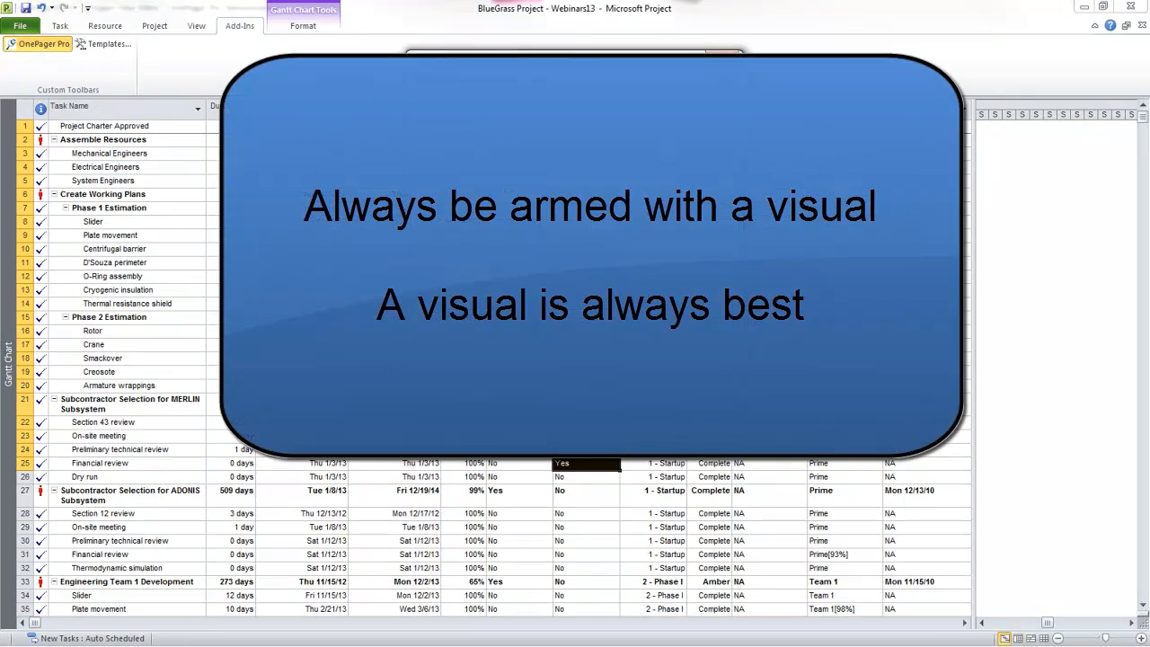
{"action": "type", "text": "Bob's Work4"}
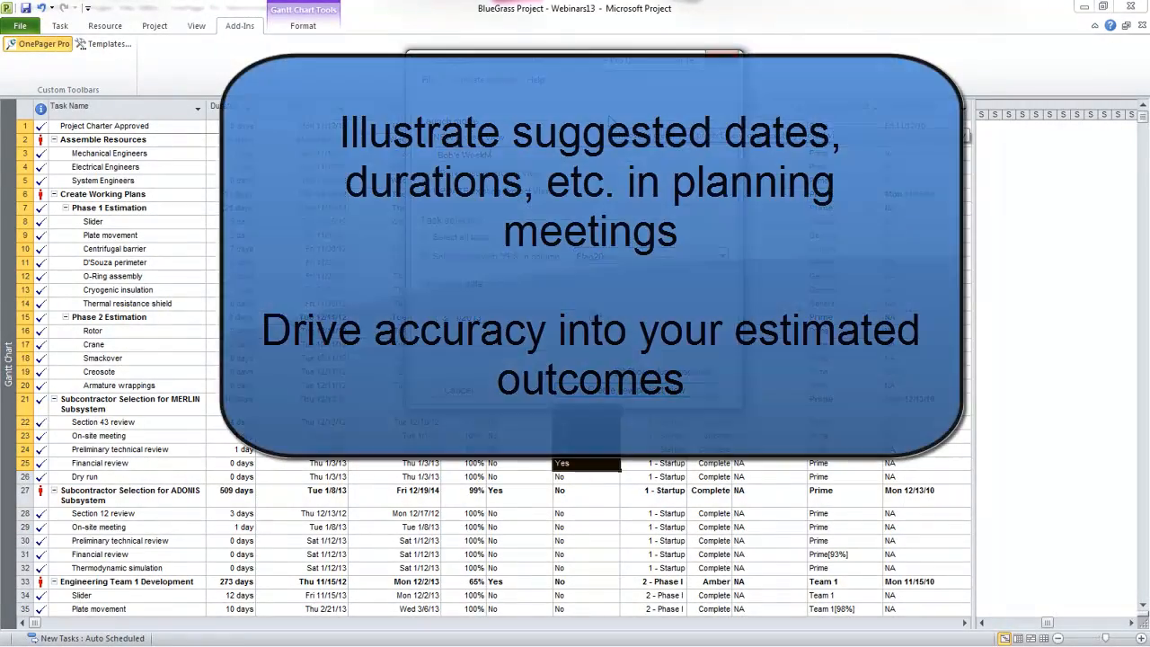